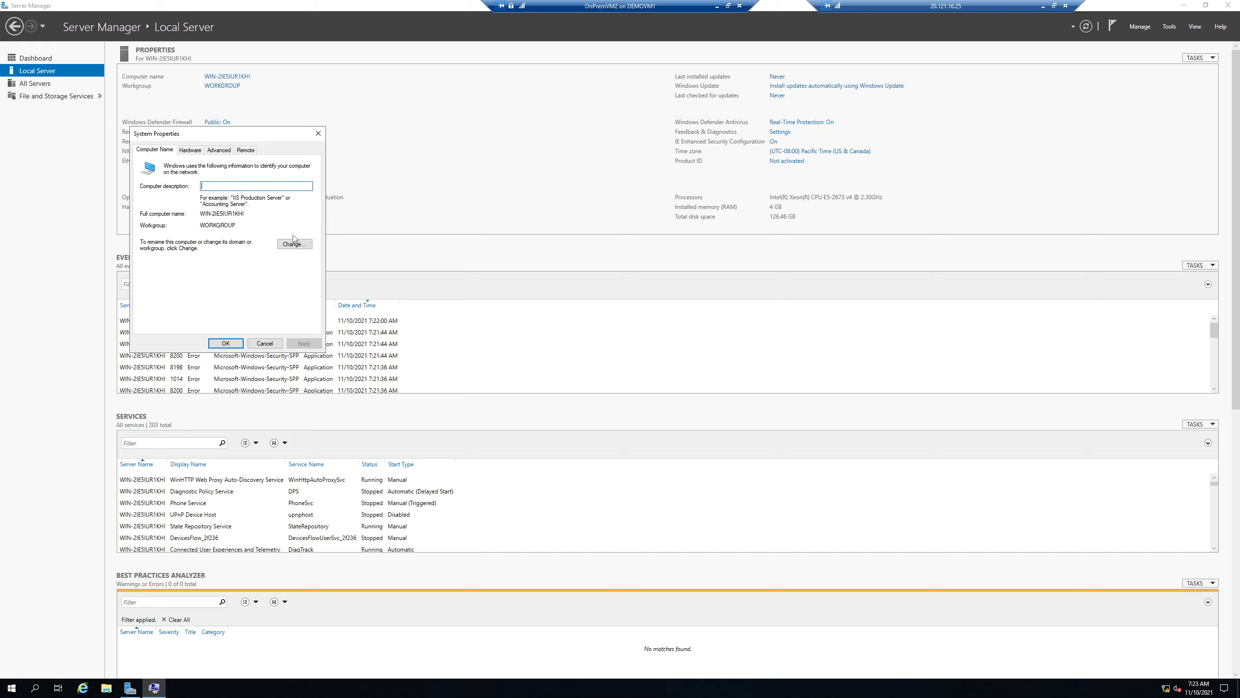
# - Rename the computer as OnPremisesVM2, keeping it in its workgroup, and postpone the restart
pyautogui.click(294, 237)
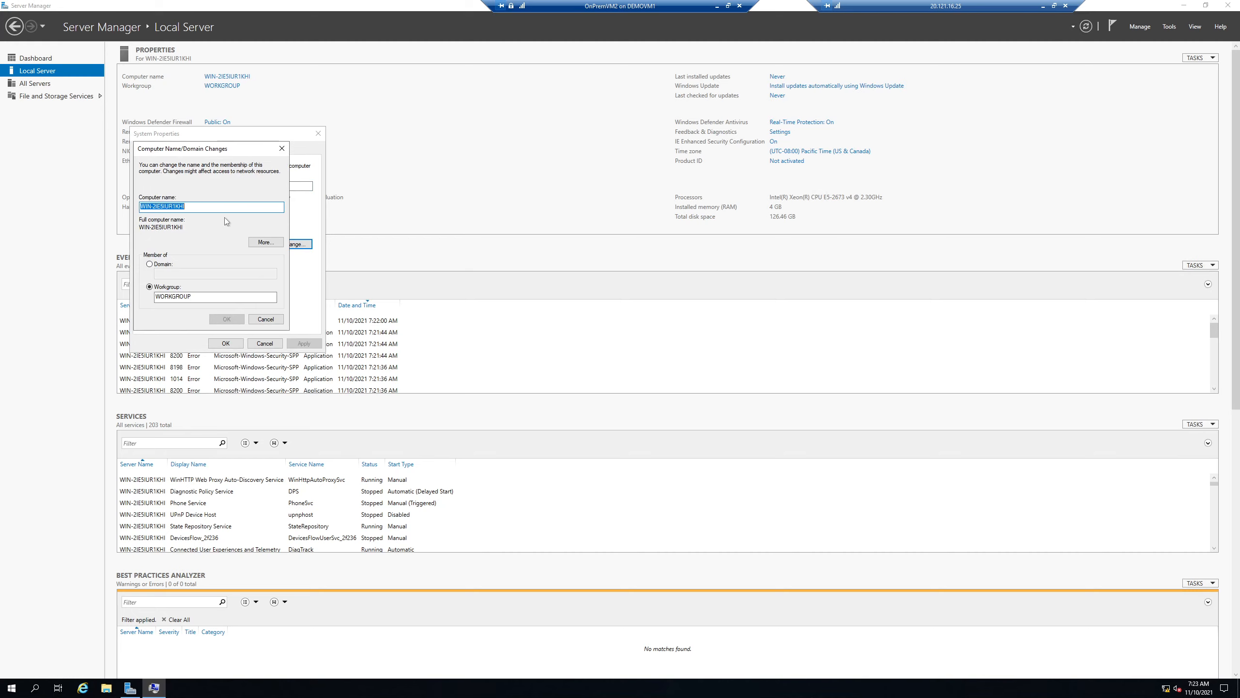
pyautogui.write('OnPremisesVM2')
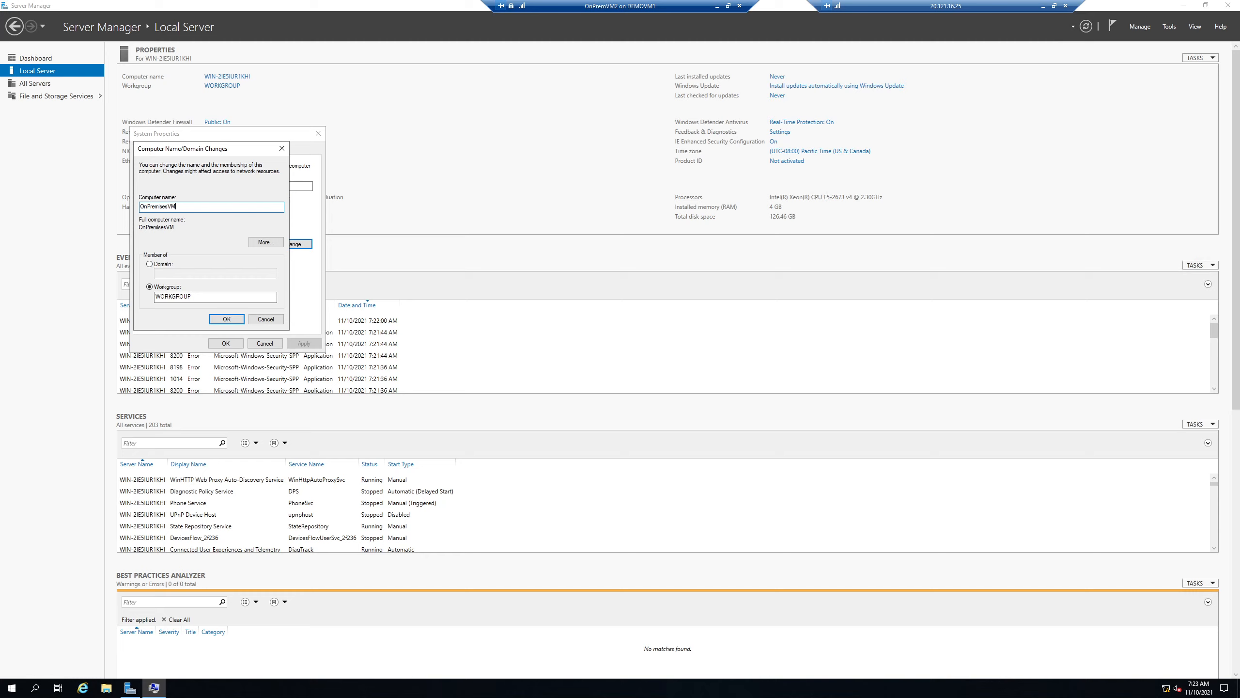
pyautogui.click(219, 317)
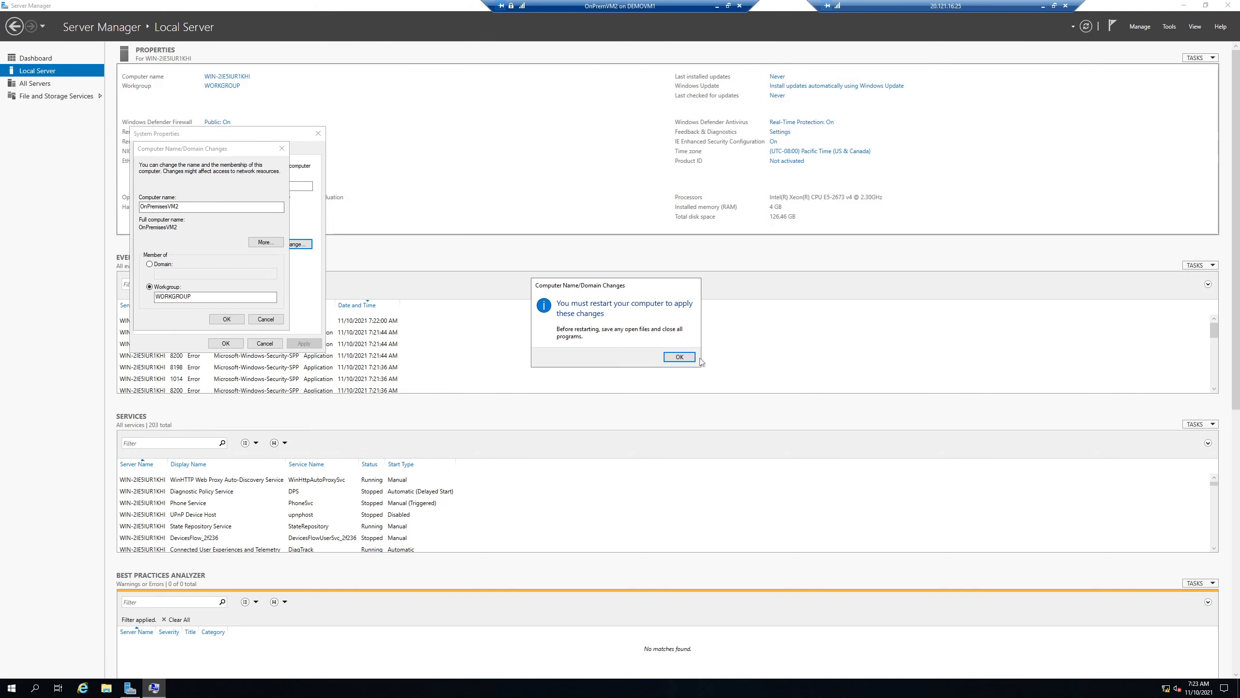
pyautogui.click(673, 361)
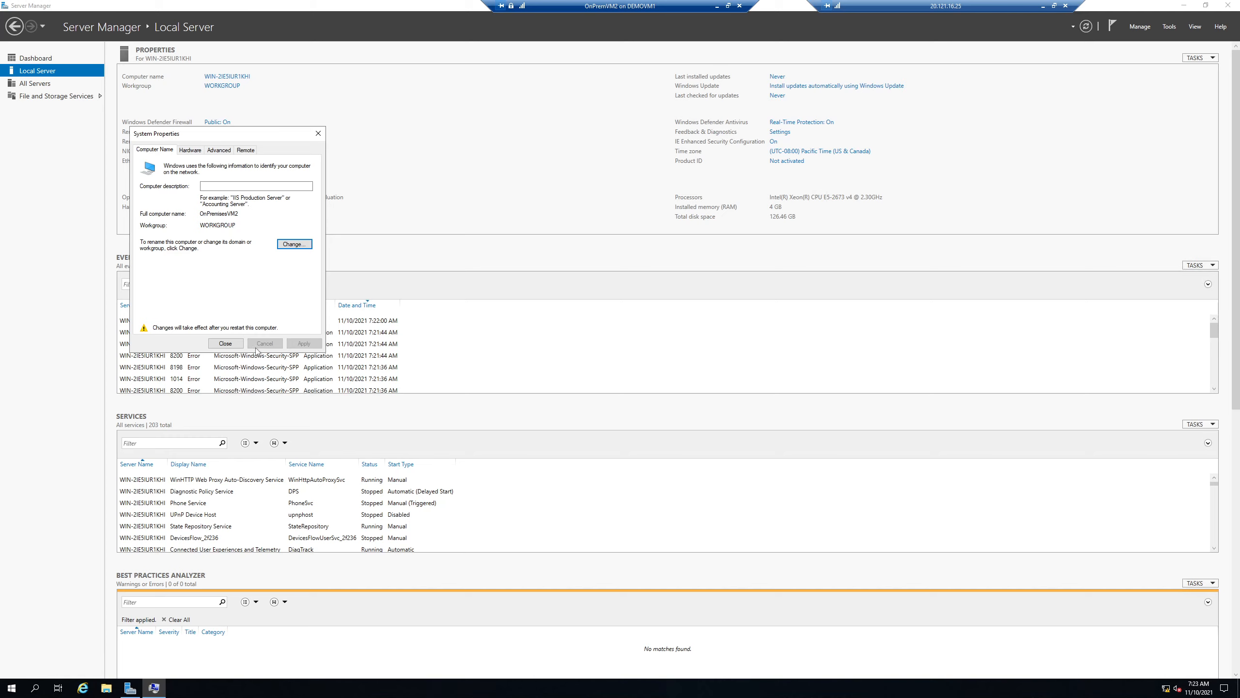
pyautogui.click(236, 348)
pyautogui.moveTo(231, 3); pyautogui.dragTo(387, 159)
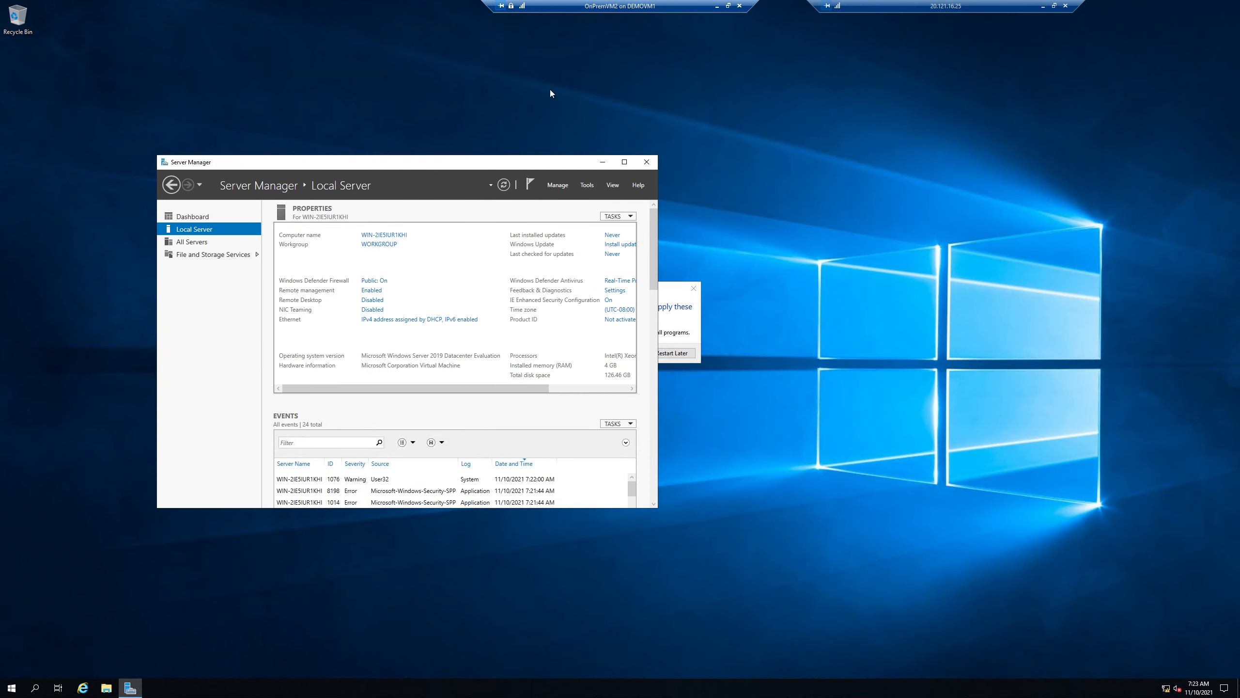
pyautogui.moveTo(563, 10); pyautogui.dragTo(444, 6)
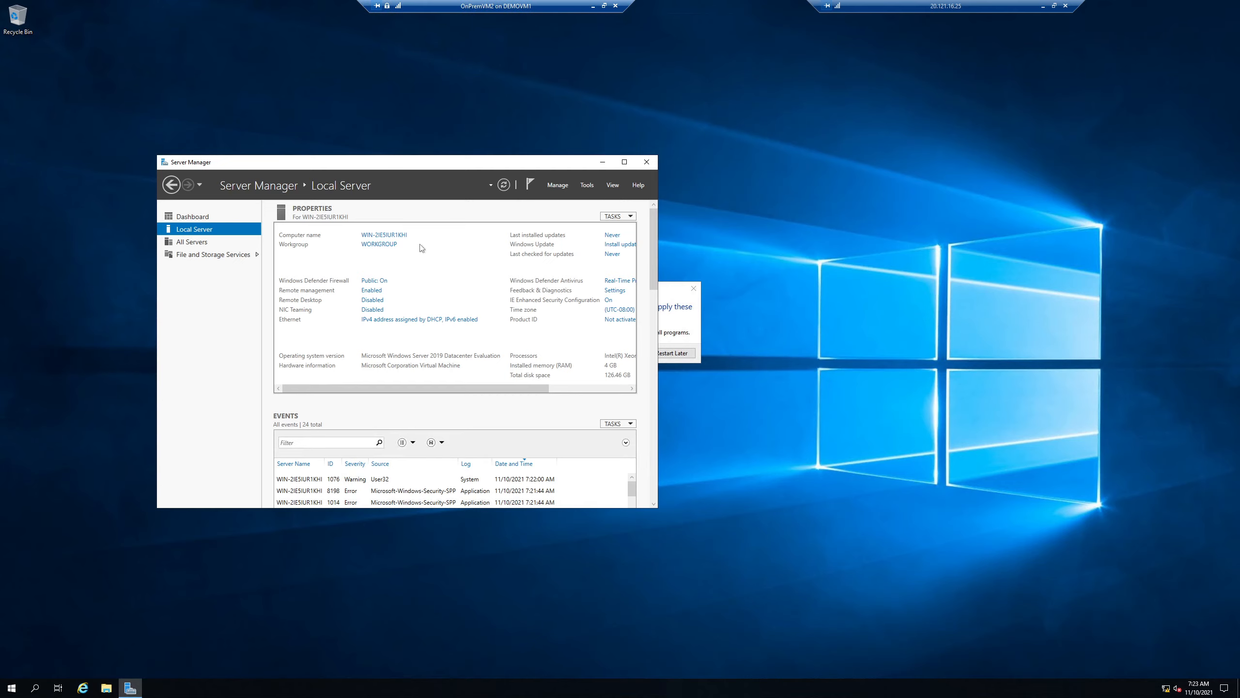
pyautogui.click(624, 162)
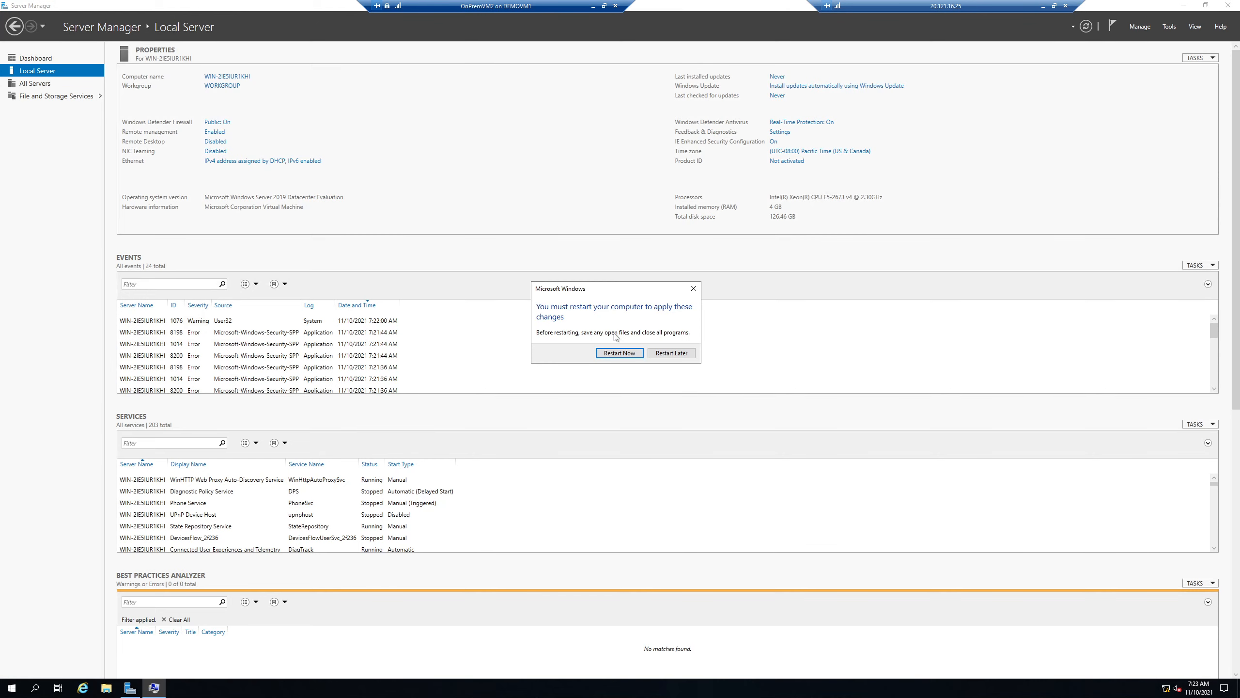
pyautogui.click(671, 354)
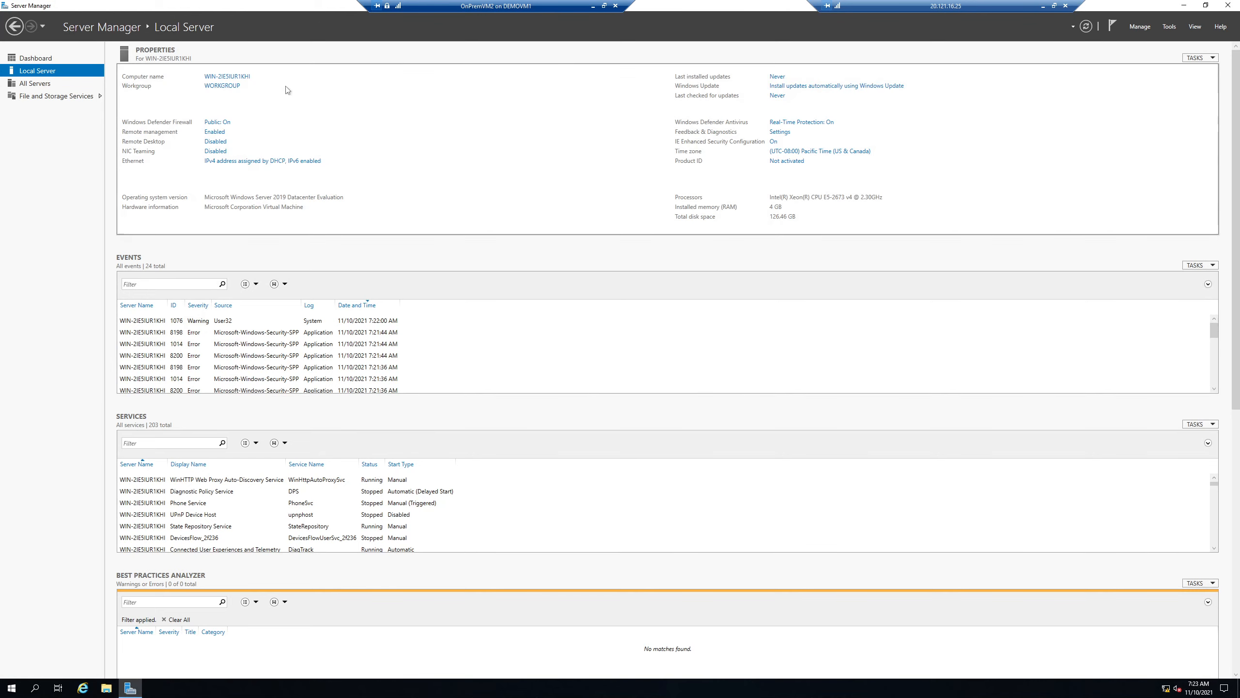
# - Change the computer name to OnPremVM2 and postpone the restart
pyautogui.click(227, 78)
pyautogui.click(330, 282)
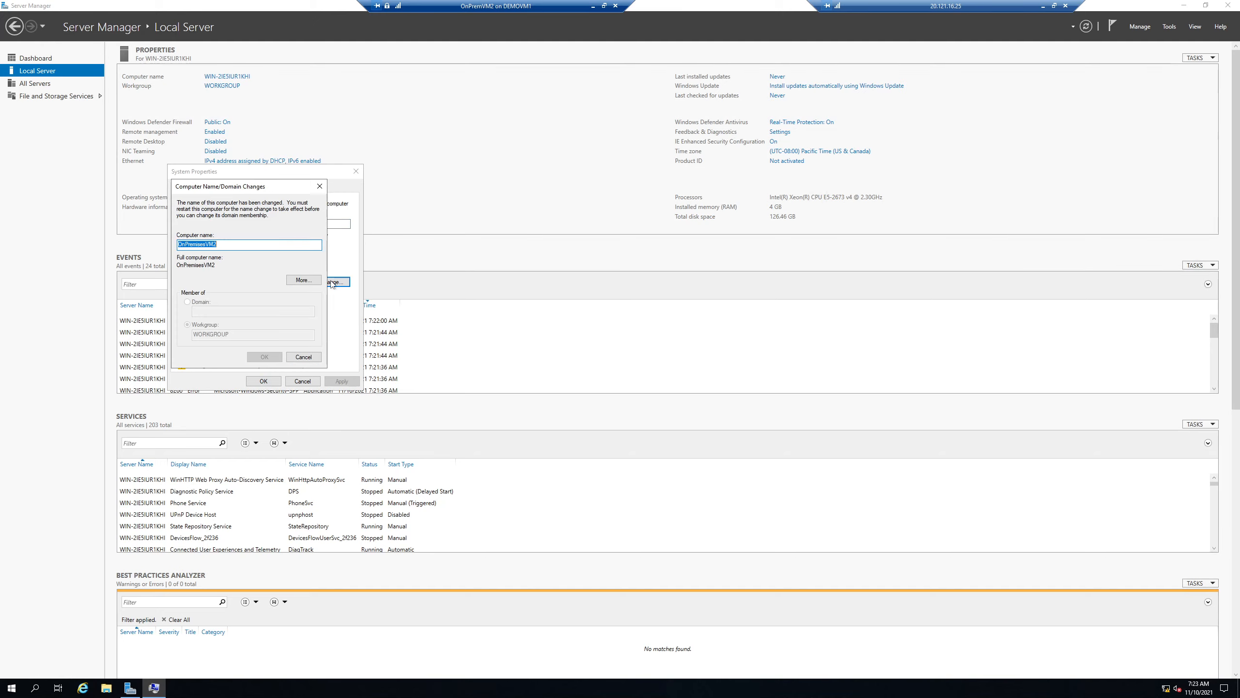
pyautogui.click(215, 244)
pyautogui.press('BackSpace')
pyautogui.press('BackSpace')
pyautogui.press('BackSpace')
pyautogui.press('BackSpace')
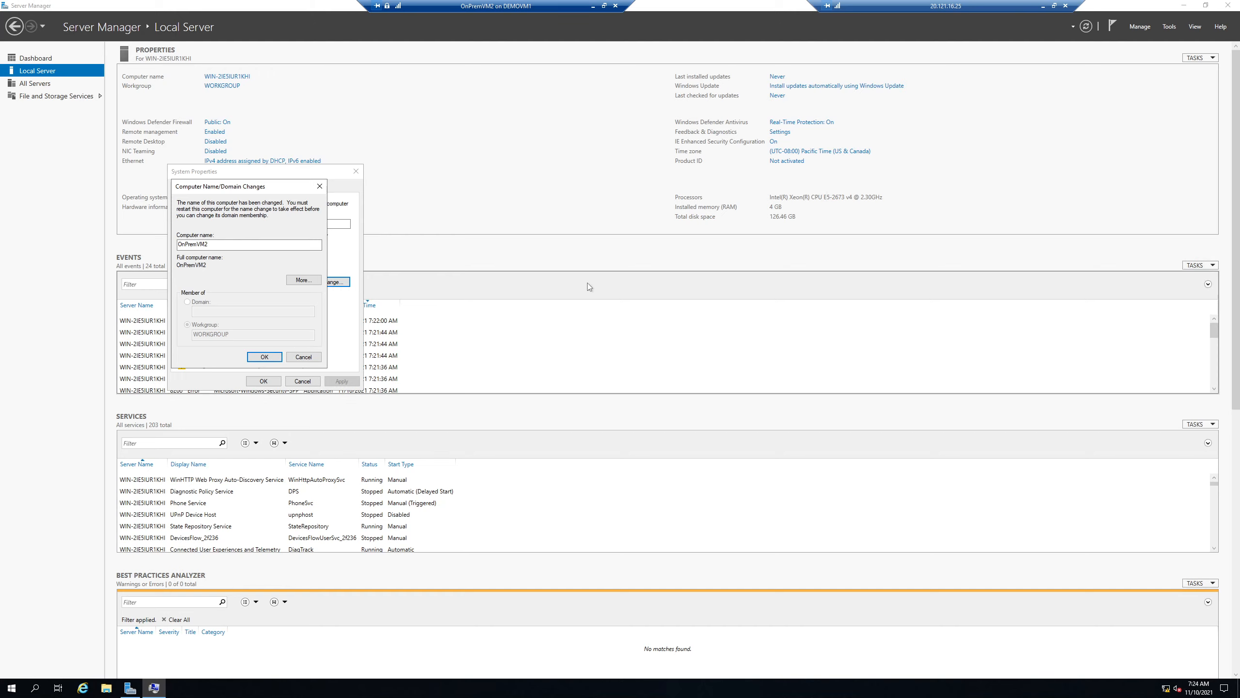
pyautogui.press('Return')
pyautogui.click(683, 361)
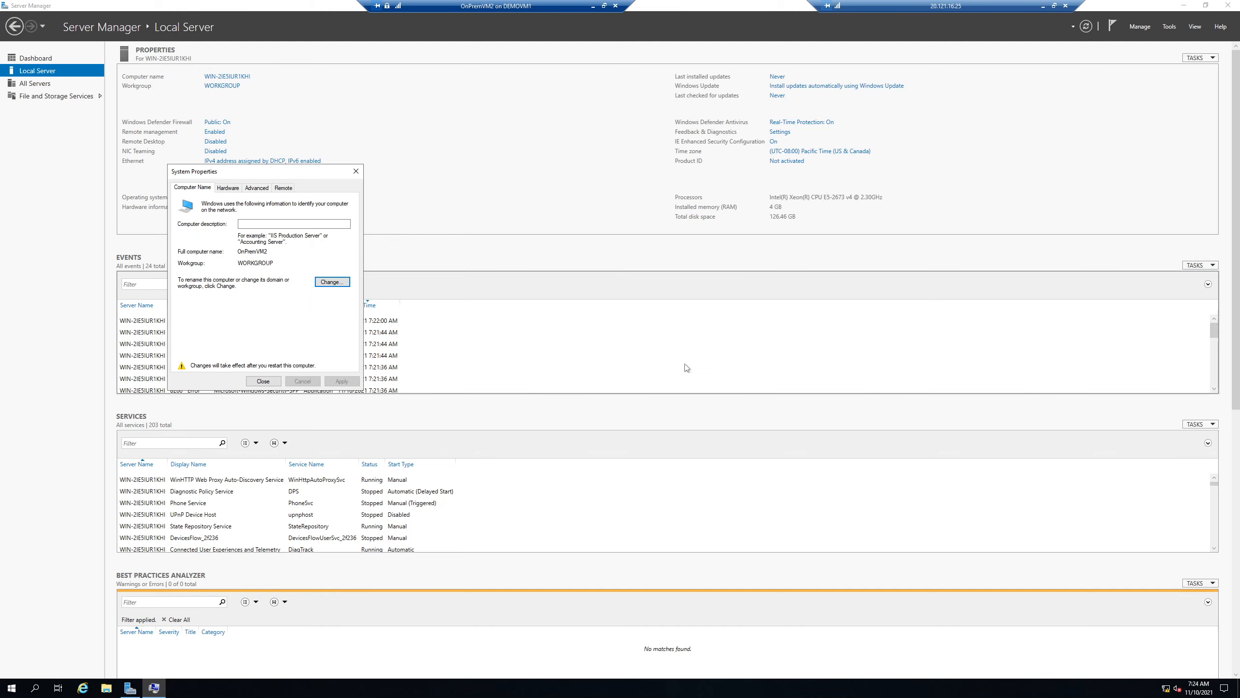
pyautogui.click(263, 382)
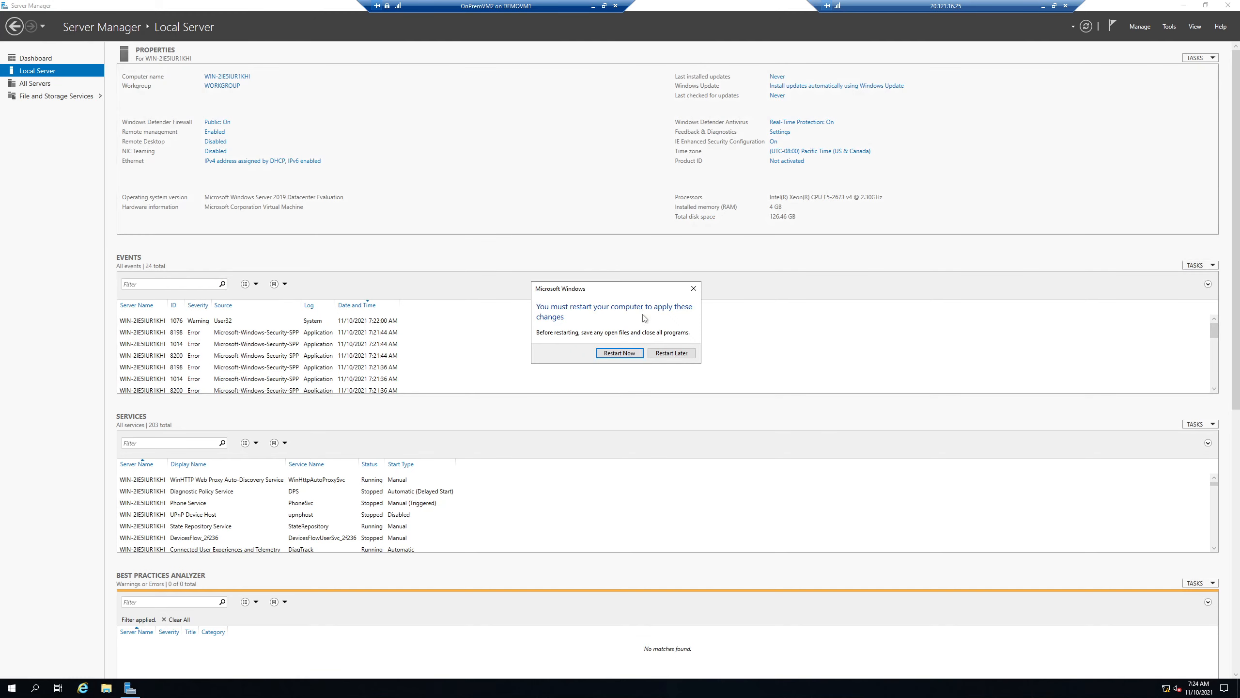
pyautogui.click(669, 354)
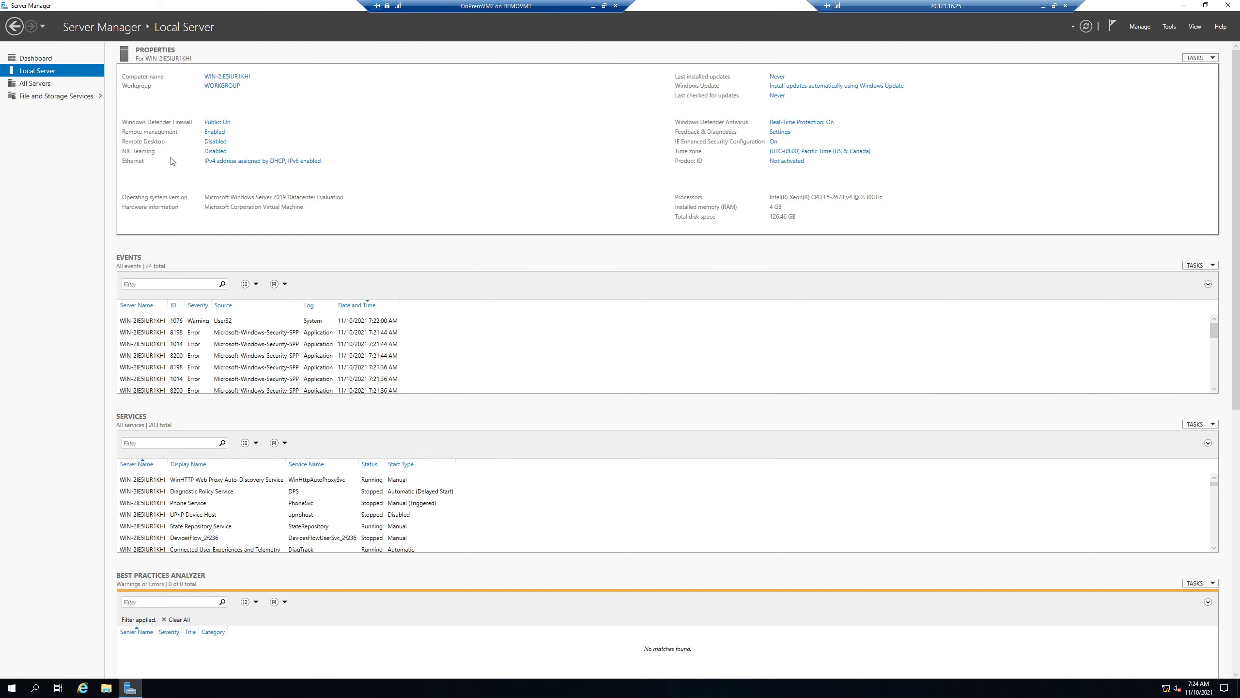
# - Disable Internet Protocol Version 6 (TCP/IPv6) on the server's Ethernet adapter, leaving the IPv4 settings as they are
pyautogui.click(243, 163)
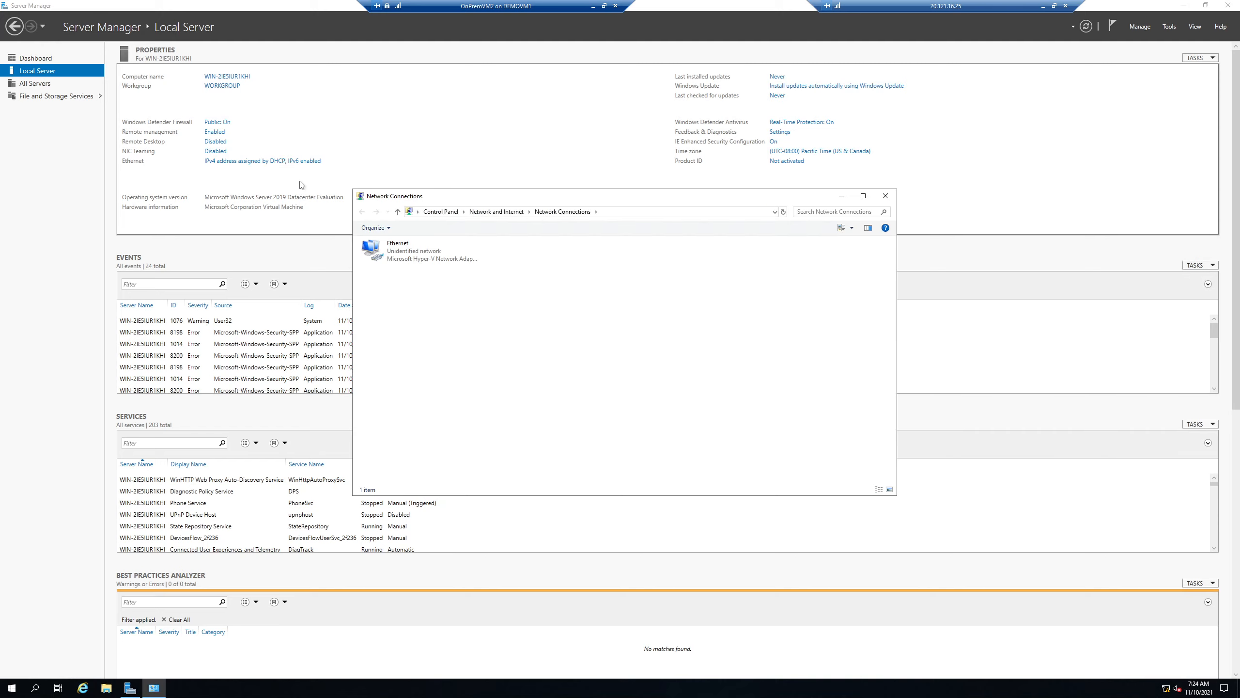
pyautogui.rightClick(420, 253)
pyautogui.click(447, 343)
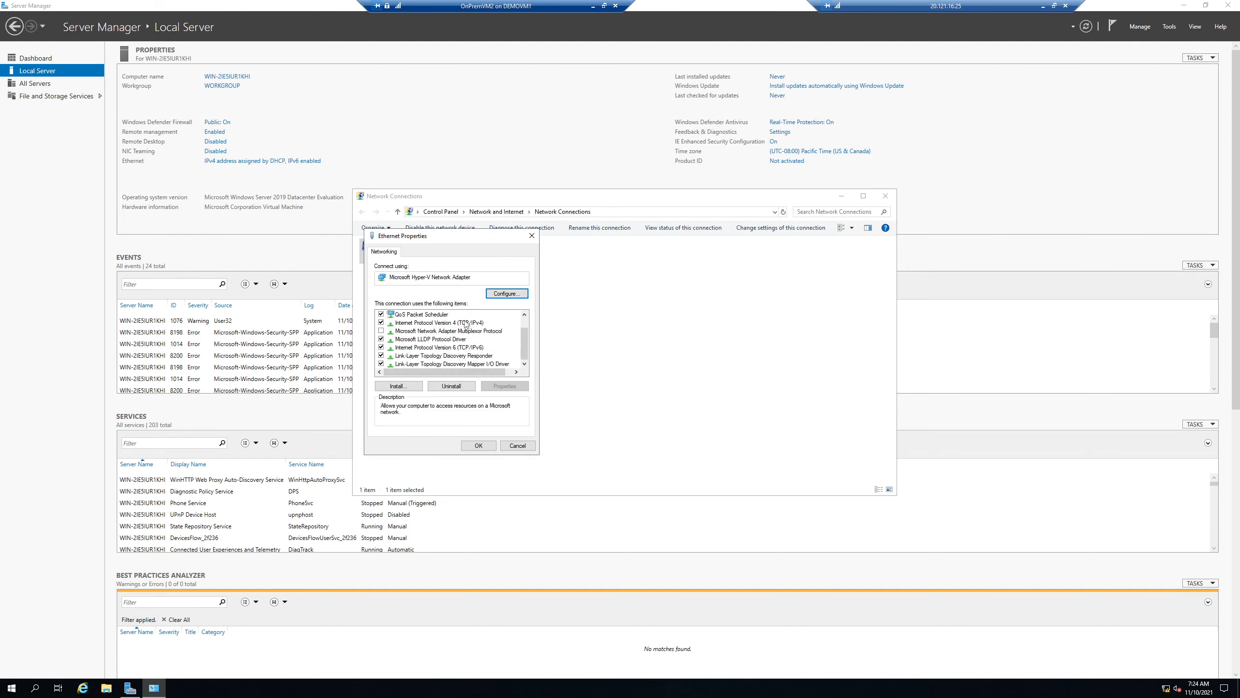
pyautogui.click(381, 348)
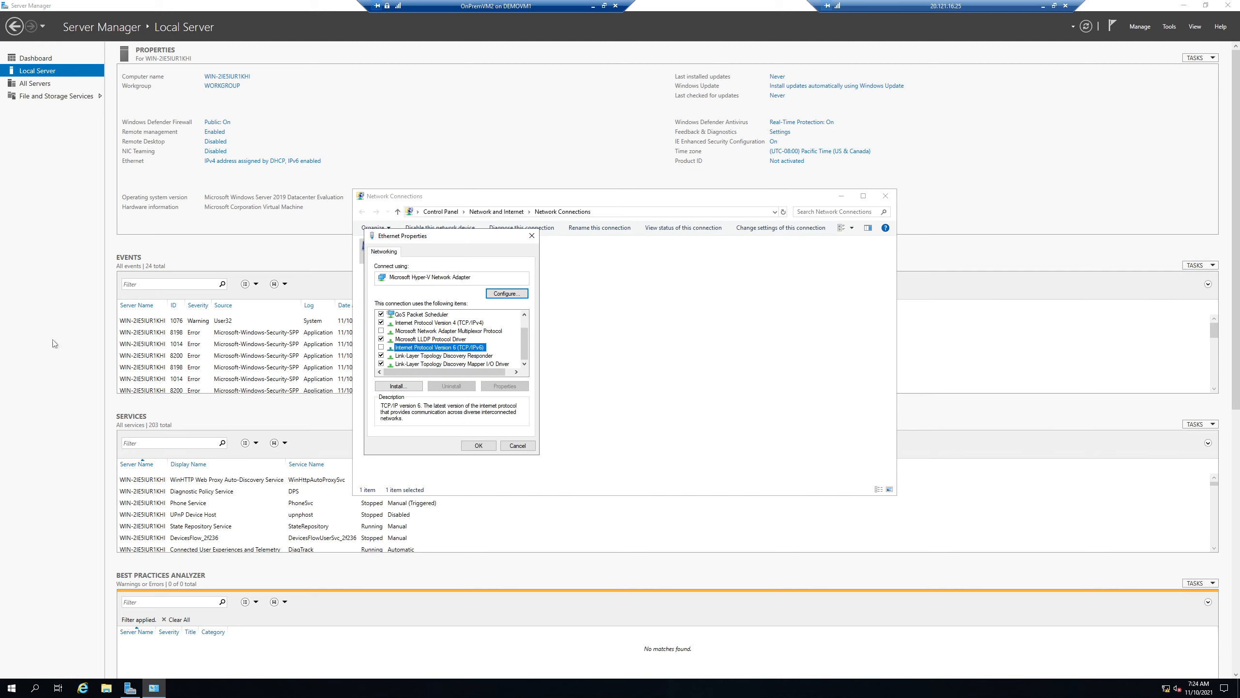
pyautogui.click(442, 323)
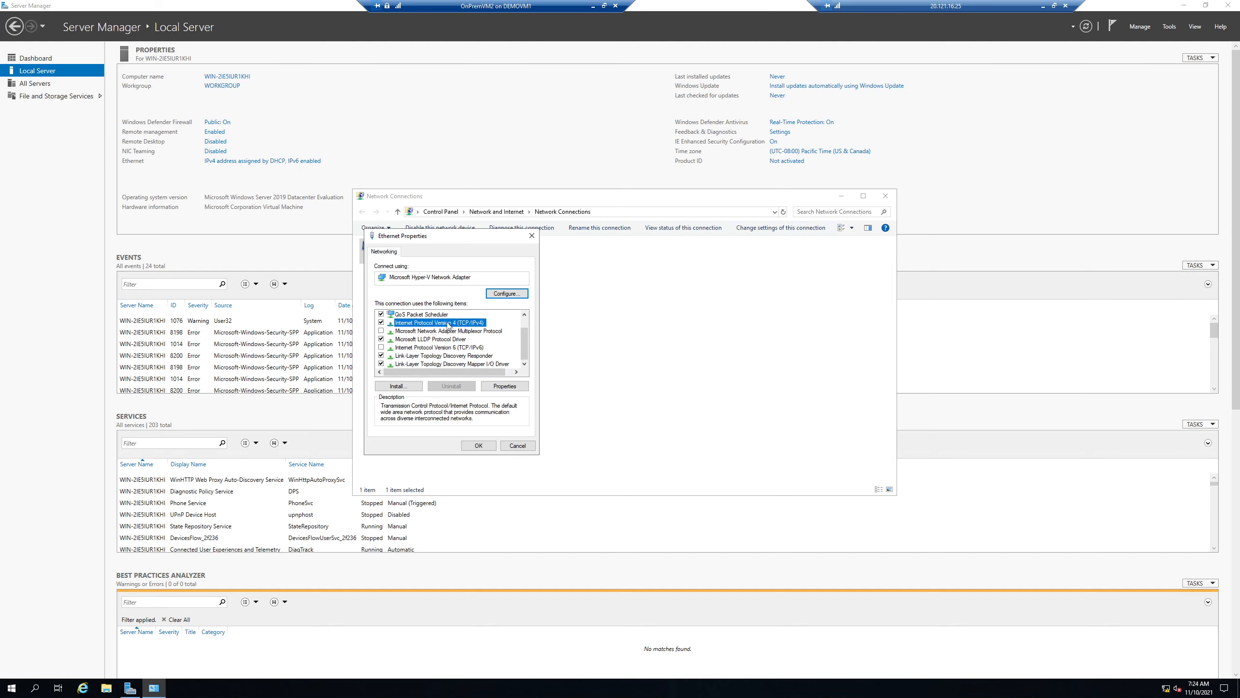
pyautogui.click(505, 386)
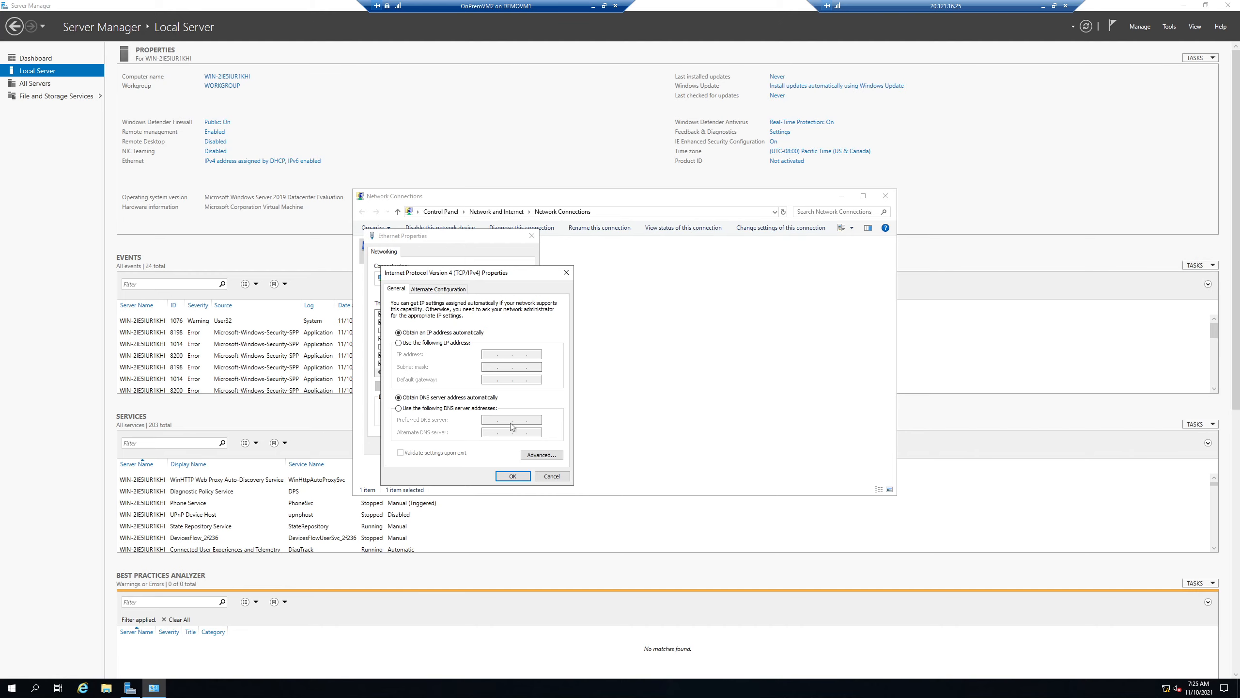
pyautogui.click(553, 477)
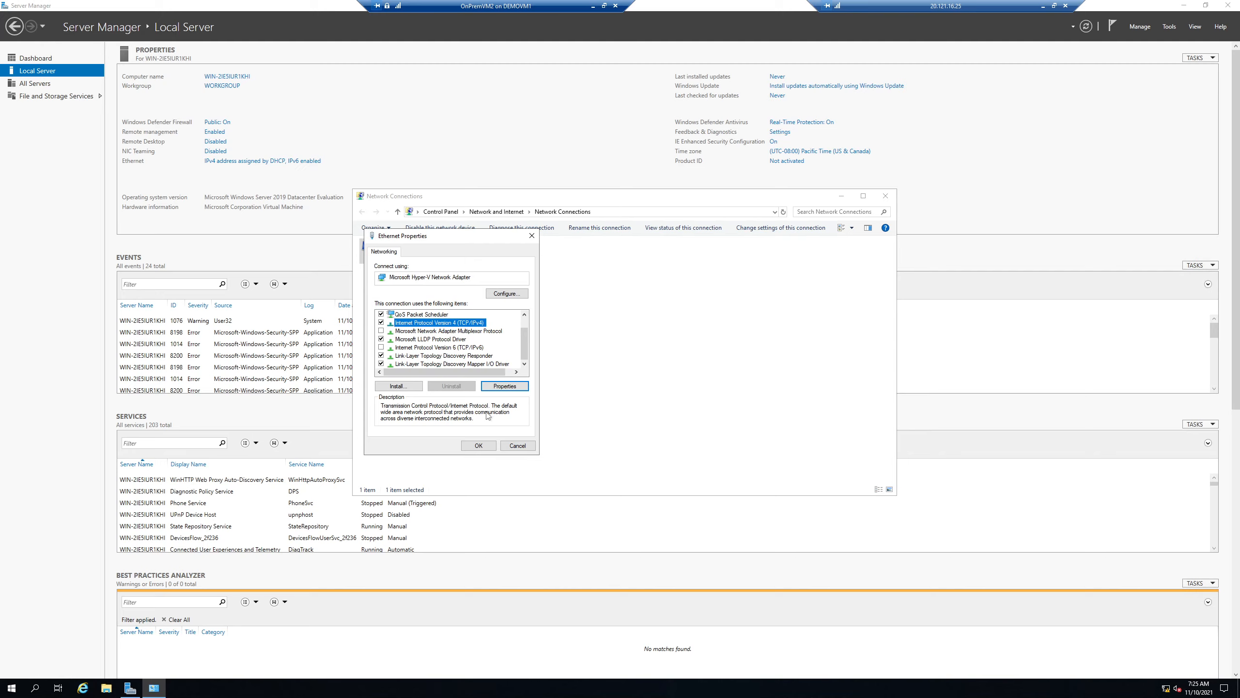
pyautogui.click(477, 446)
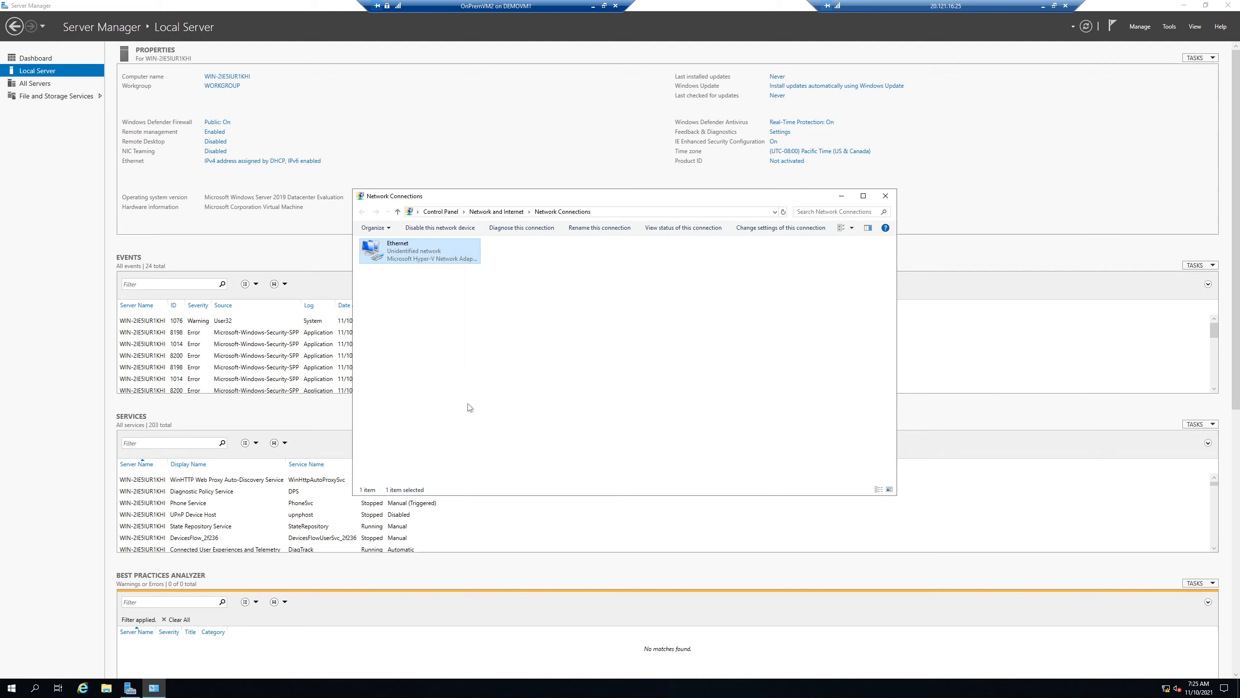
# - Run ipconfig in a Command Prompt to check the server's IP configuration
pyautogui.click(11, 688)
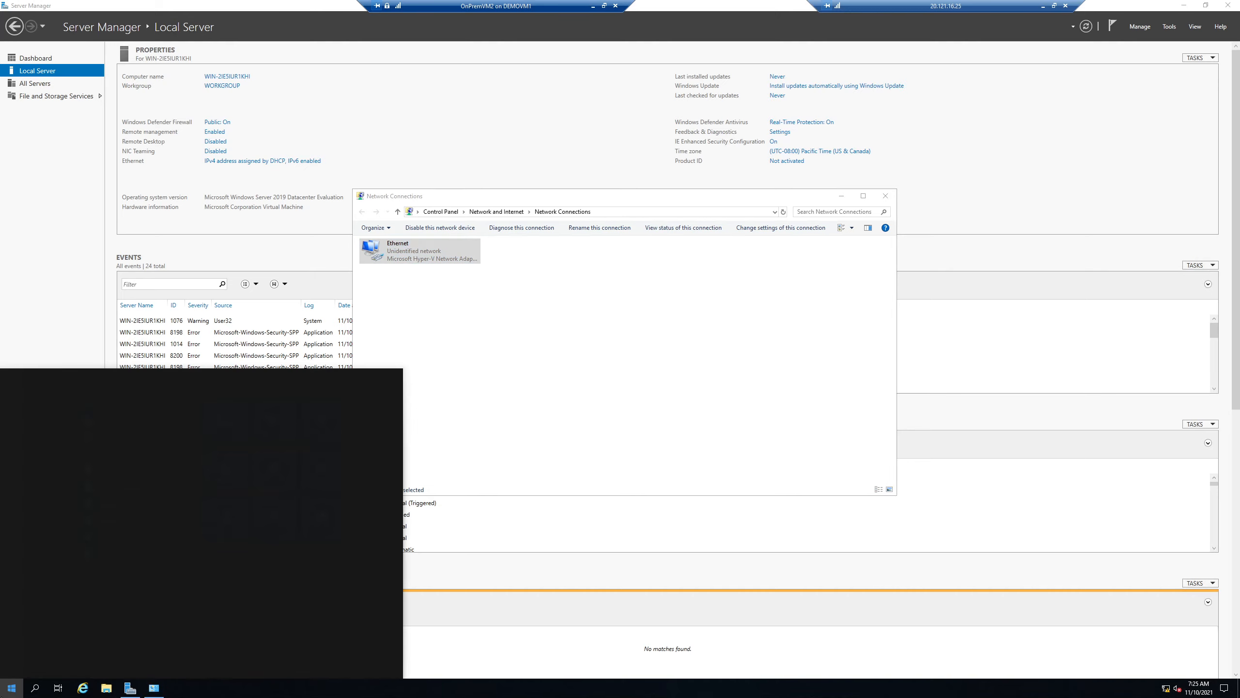
pyautogui.write('cmd')
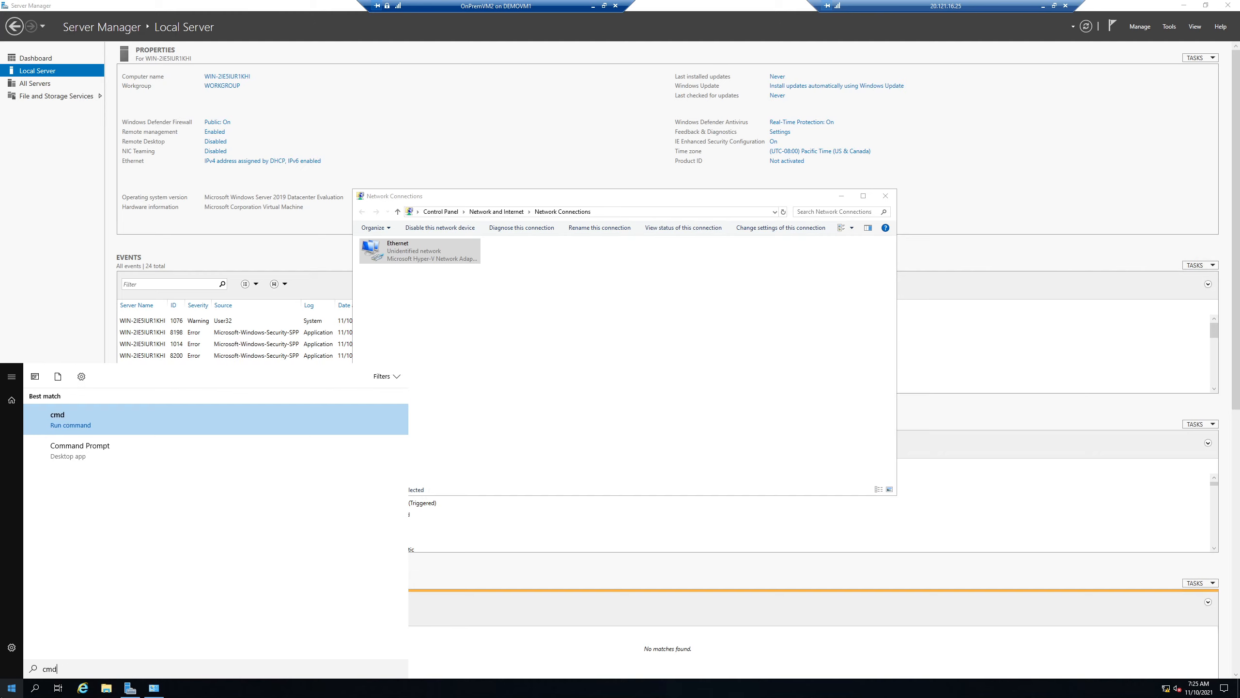
pyautogui.press('Down')
pyautogui.press('Return')
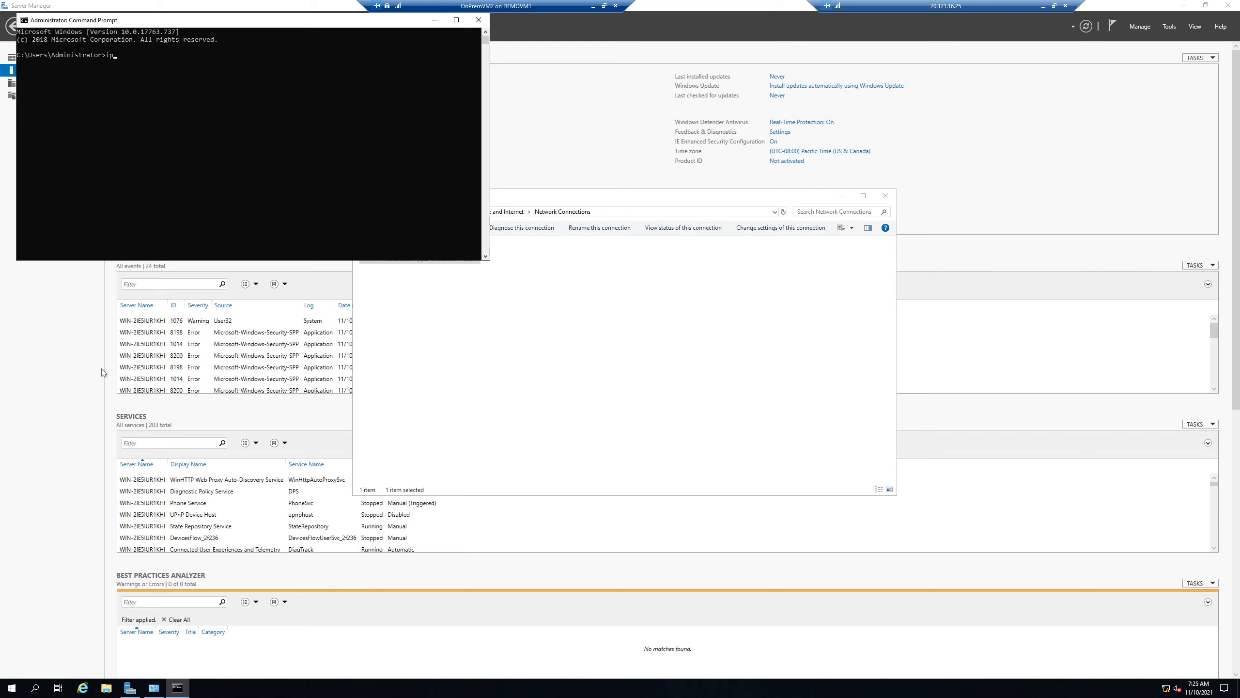
pyautogui.write('ipconfig')
pyautogui.press('Return')
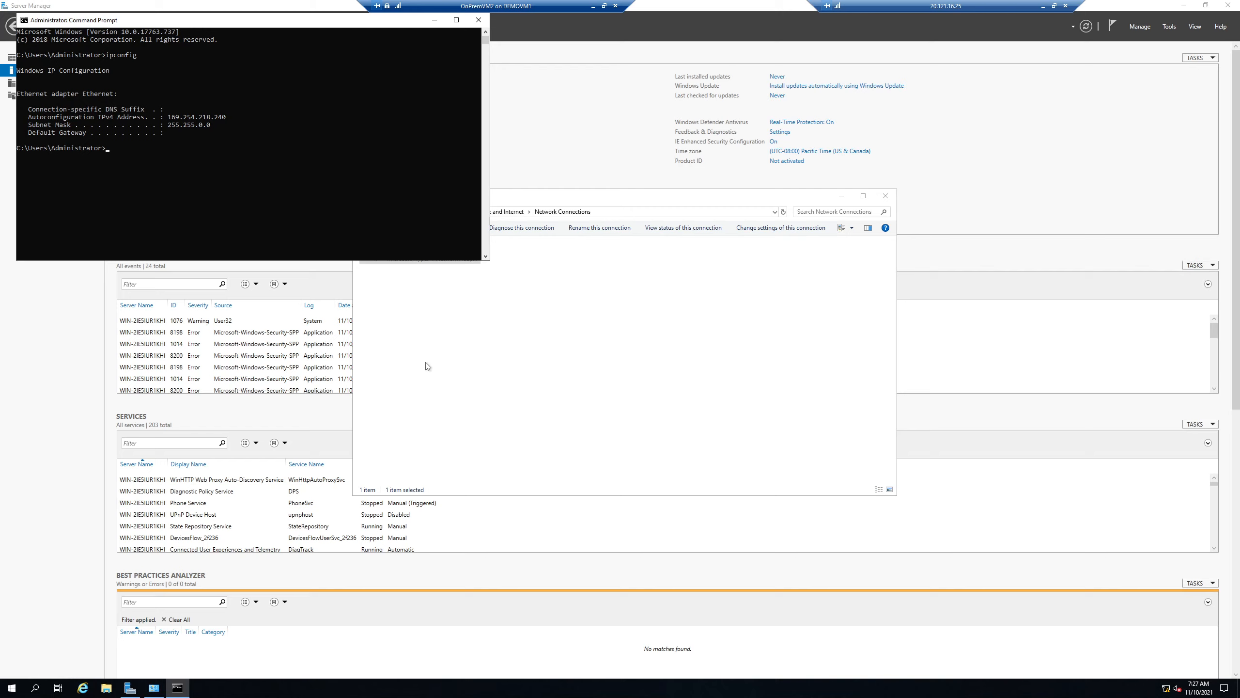
# - Set the Ethernet adapter's preferred IPv4 DNS server to 169.254.218.40, keeping automatic IP addressing
pyautogui.click(470, 359)
pyautogui.rightClick(406, 252)
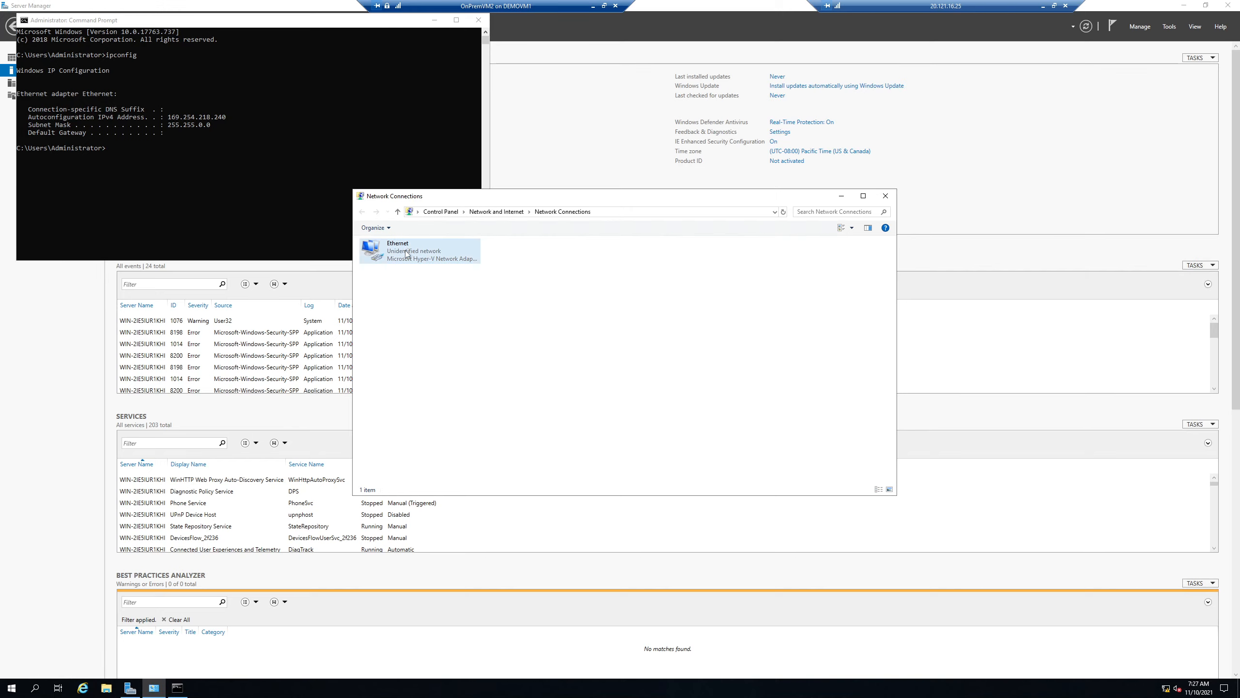
pyautogui.click(425, 342)
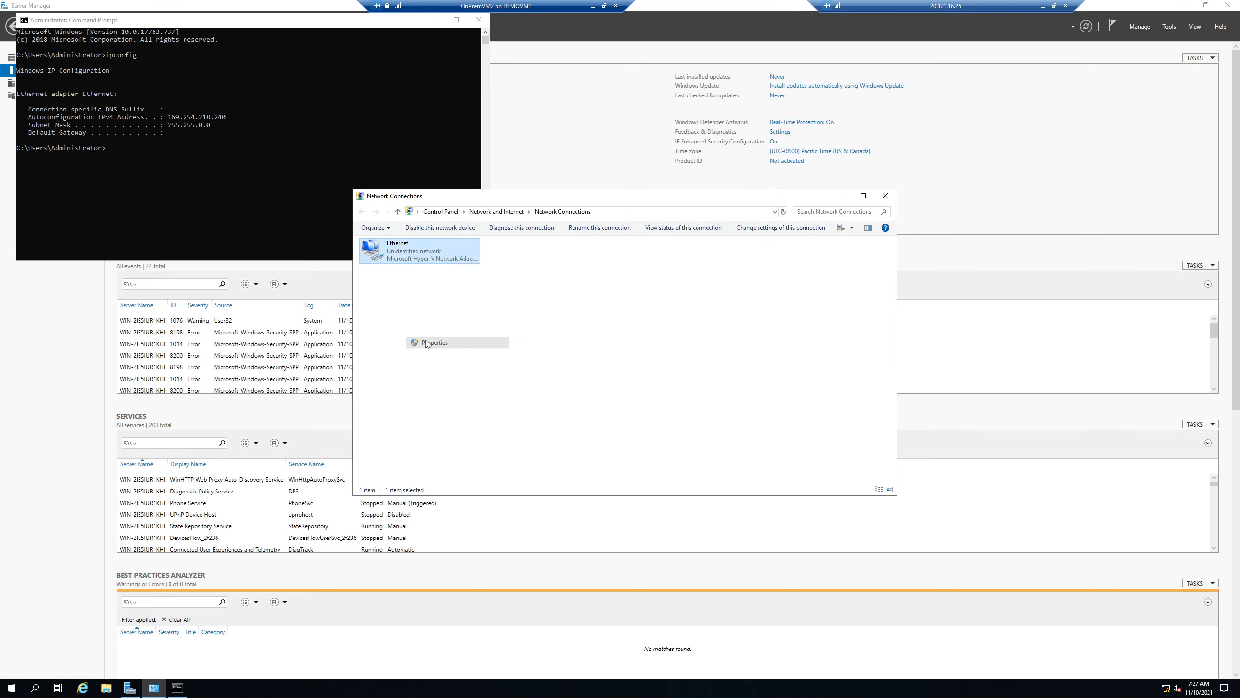
pyautogui.click(435, 339)
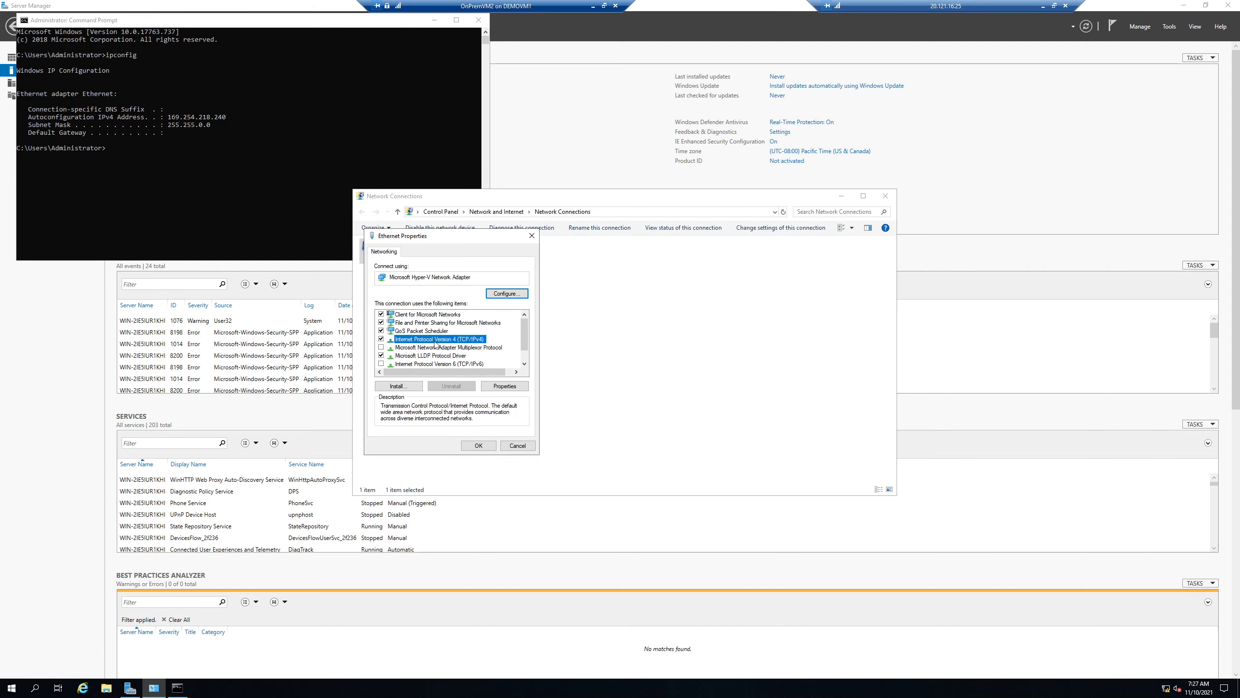
pyautogui.click(499, 386)
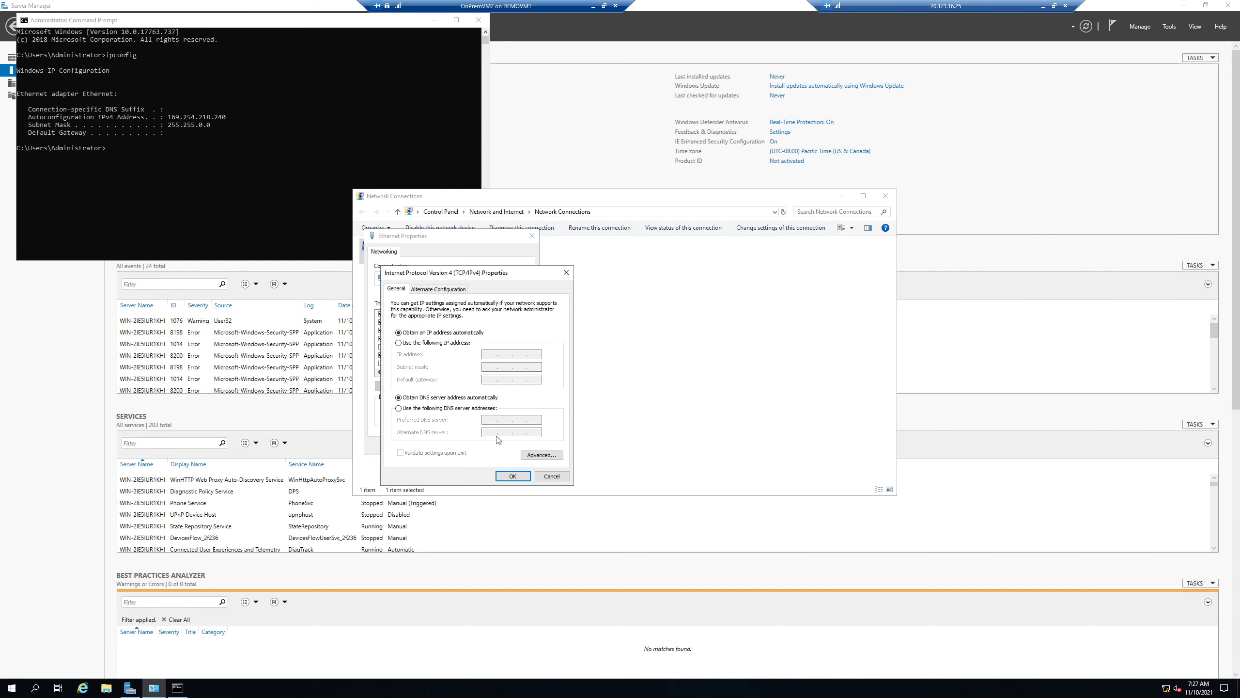
pyautogui.click(449, 409)
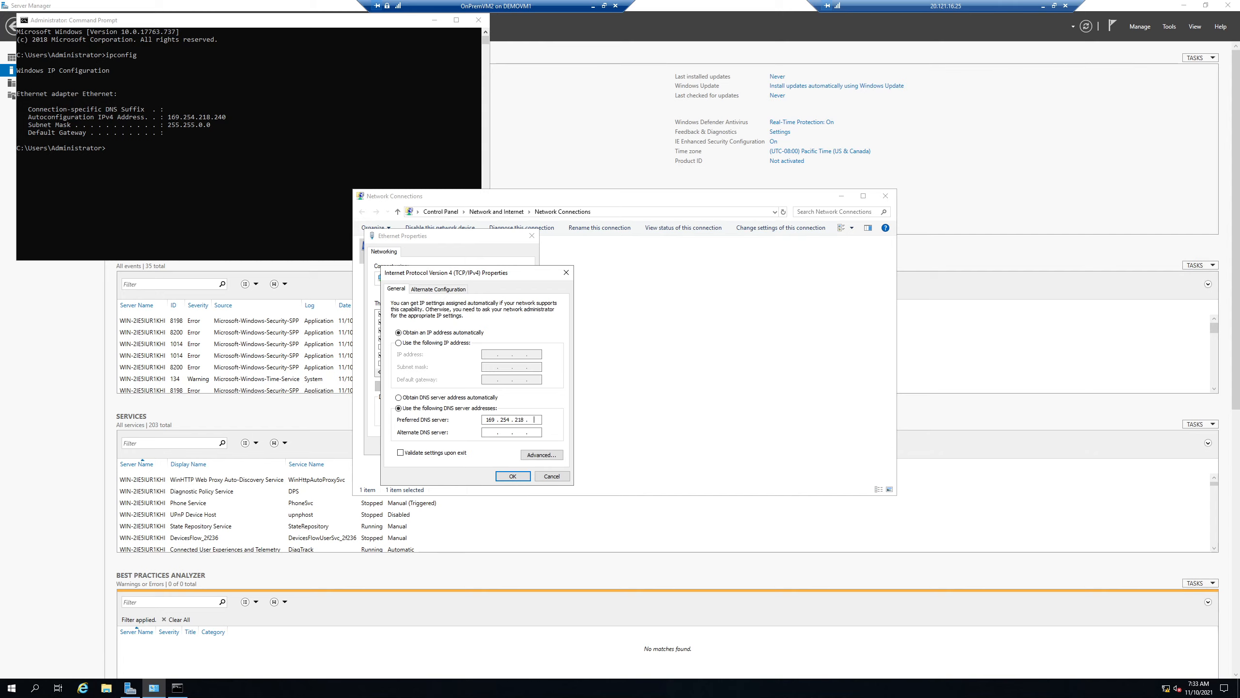
pyautogui.write('40')
pyautogui.click(510, 476)
pyautogui.click(478, 445)
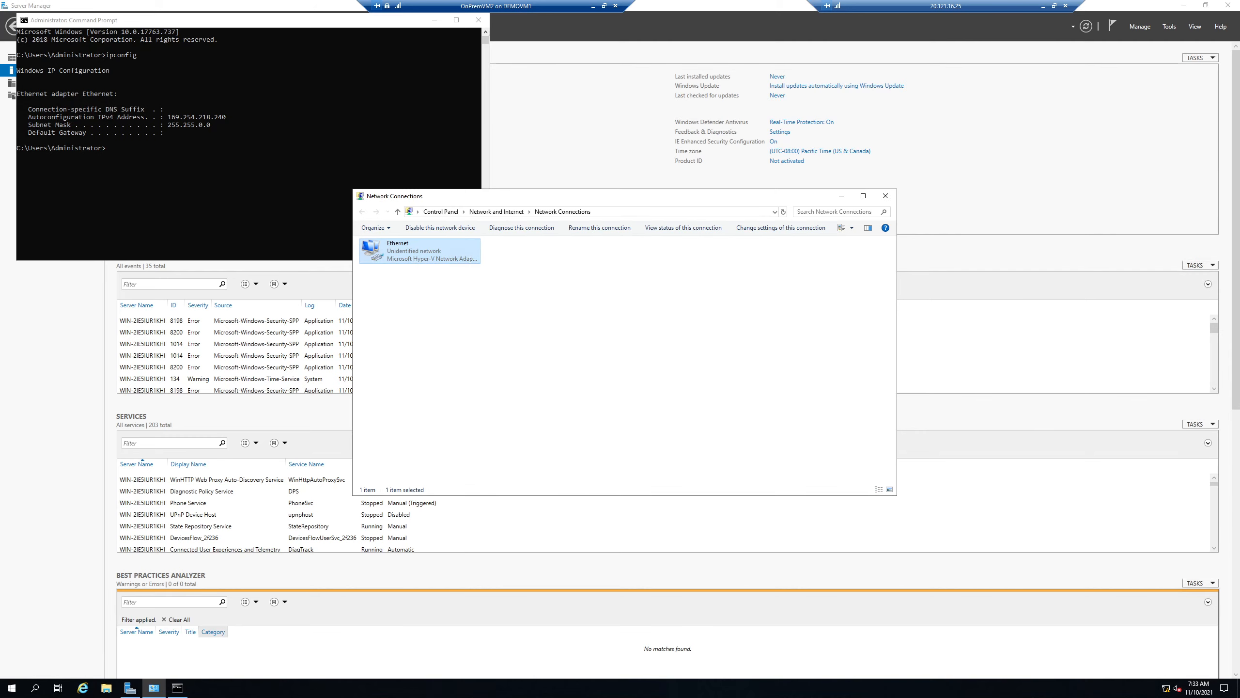
# - Restart the server with the reason Other (Planned)
pyautogui.click(11, 688)
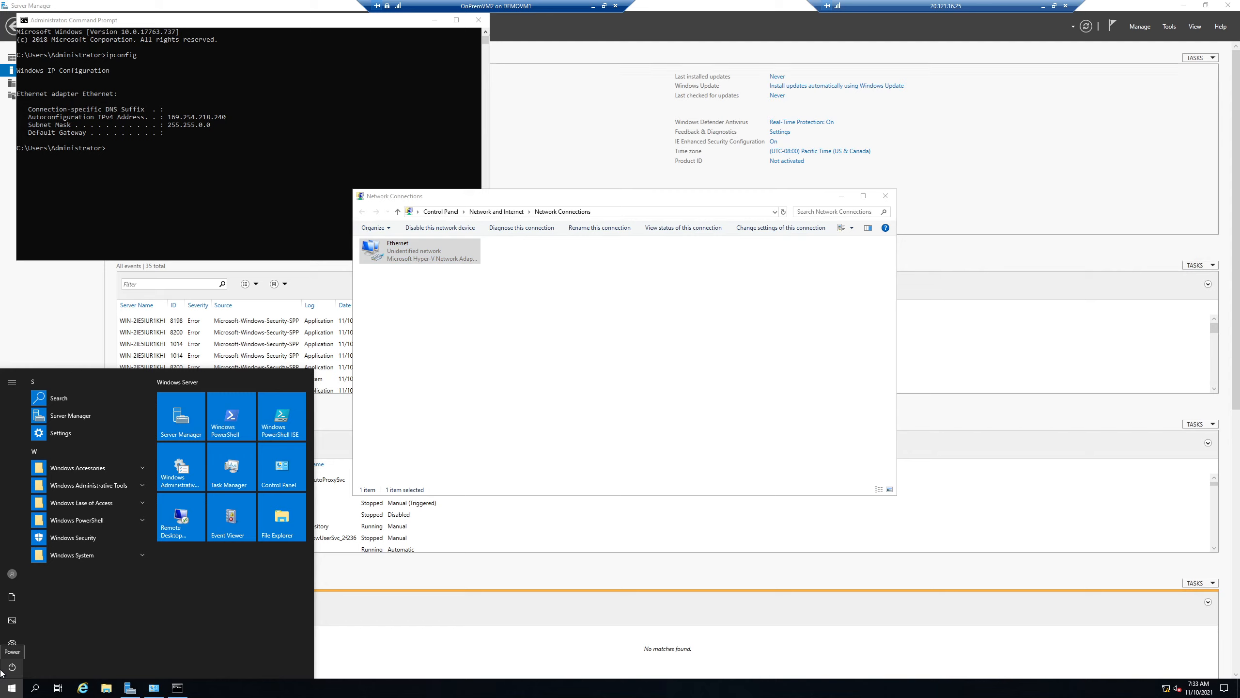
pyautogui.click(11, 666)
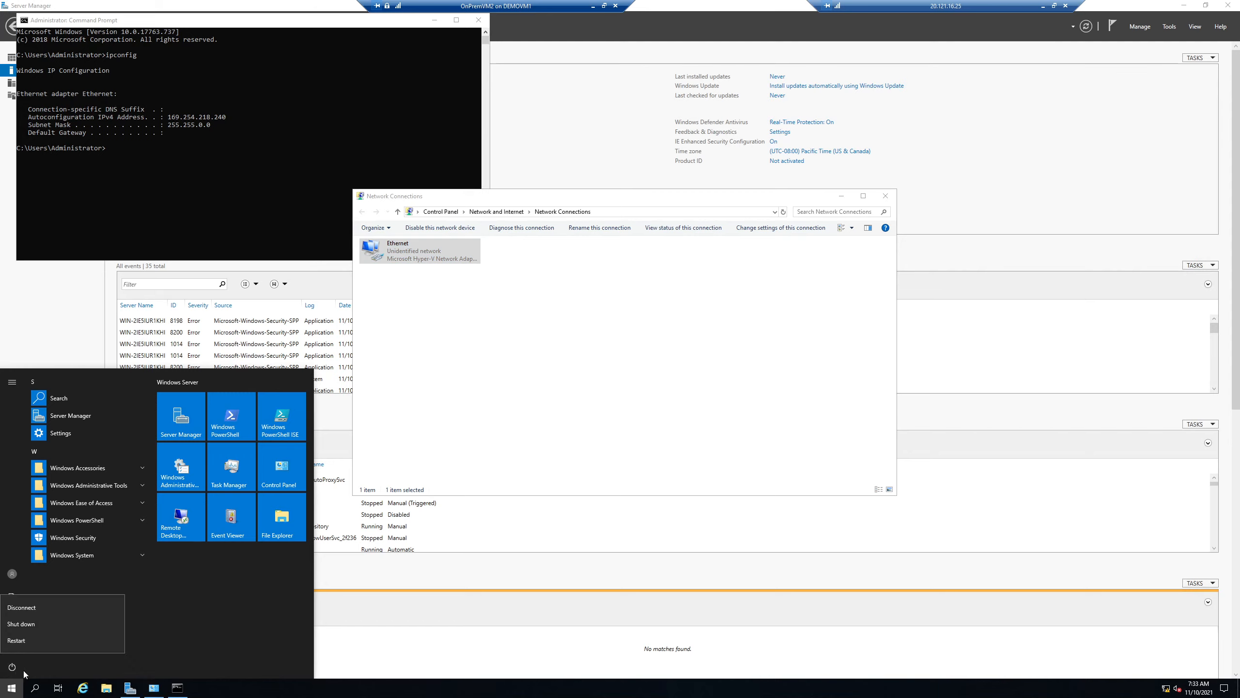
pyautogui.click(43, 643)
pyautogui.click(62, 620)
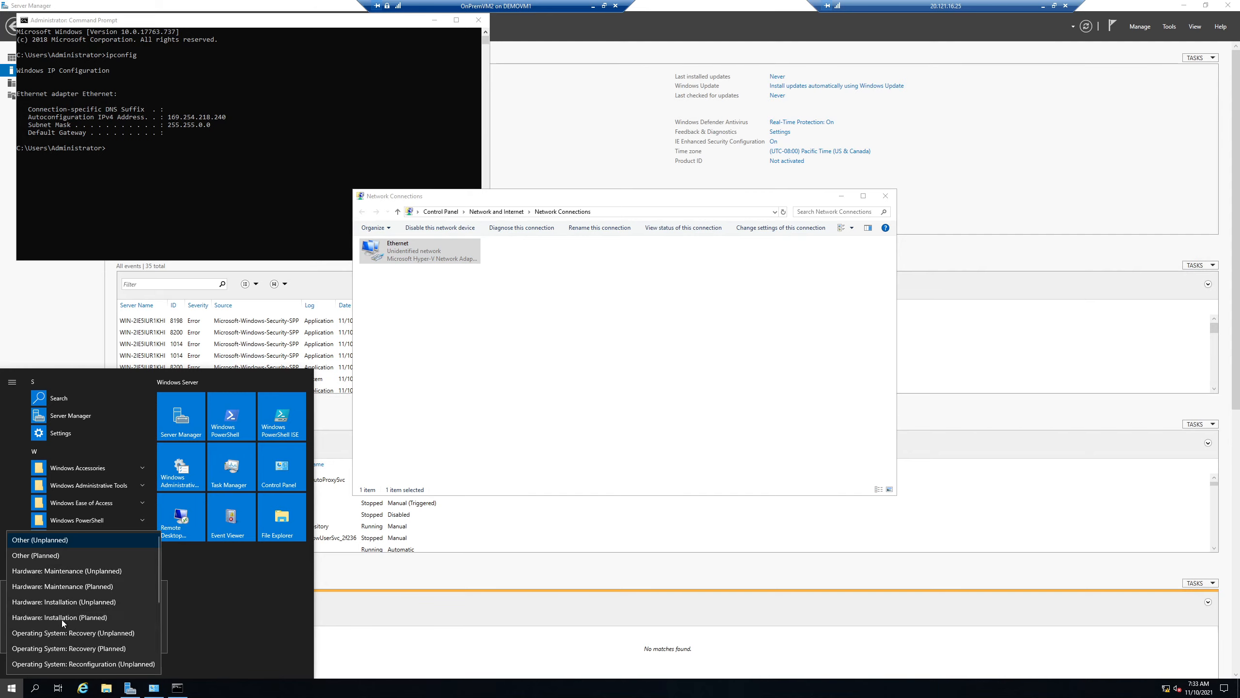
pyautogui.click(202, 612)
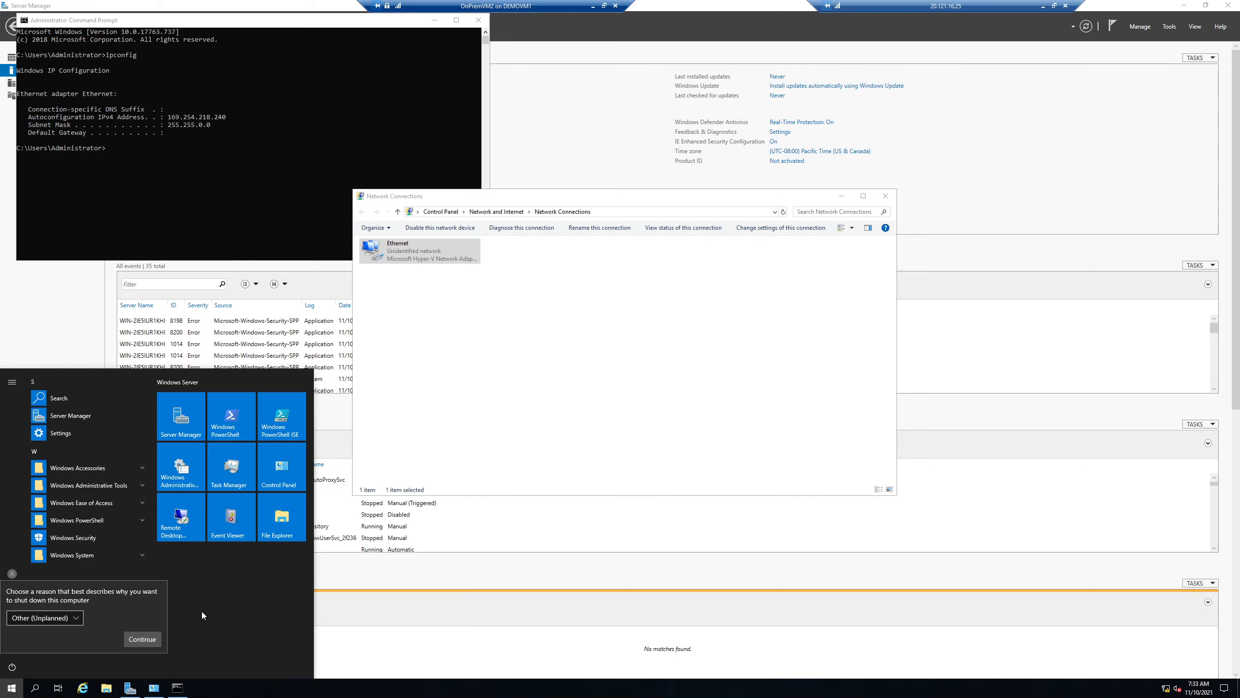
pyautogui.click(33, 619)
pyautogui.click(29, 556)
pyautogui.click(153, 643)
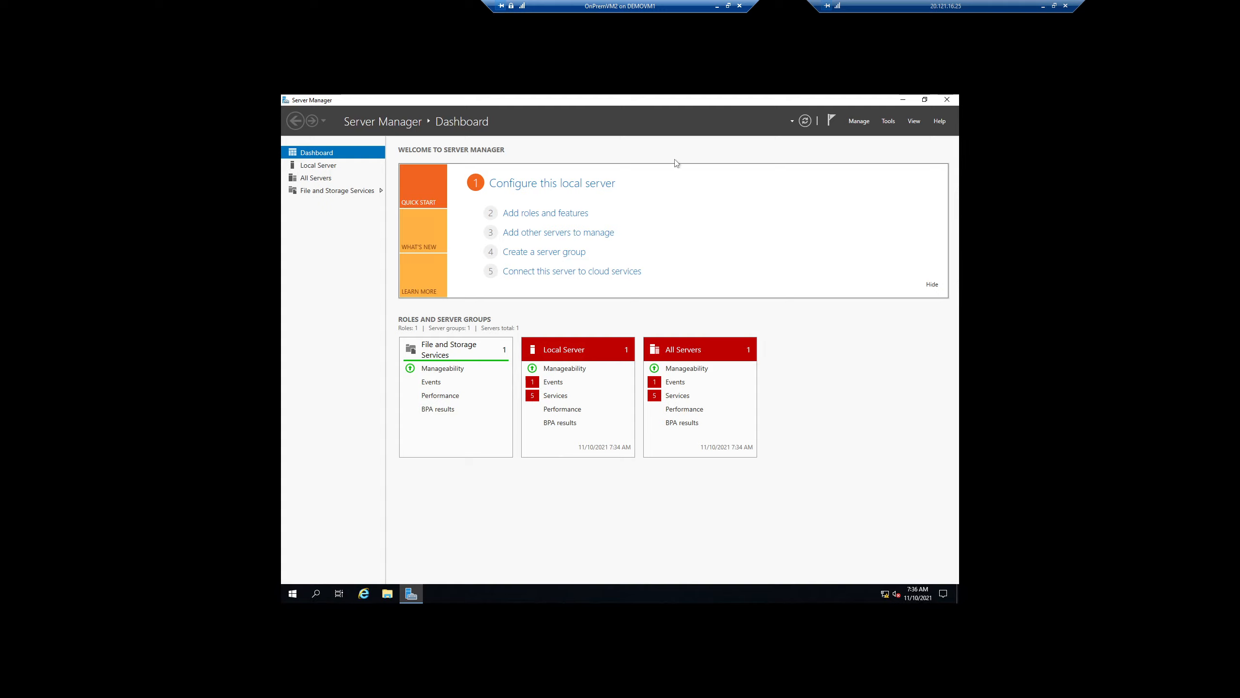
# - Install the Active Directory Domain Services role with its required management tools on OnPremVM2 through a role-based installation
pyautogui.click(556, 215)
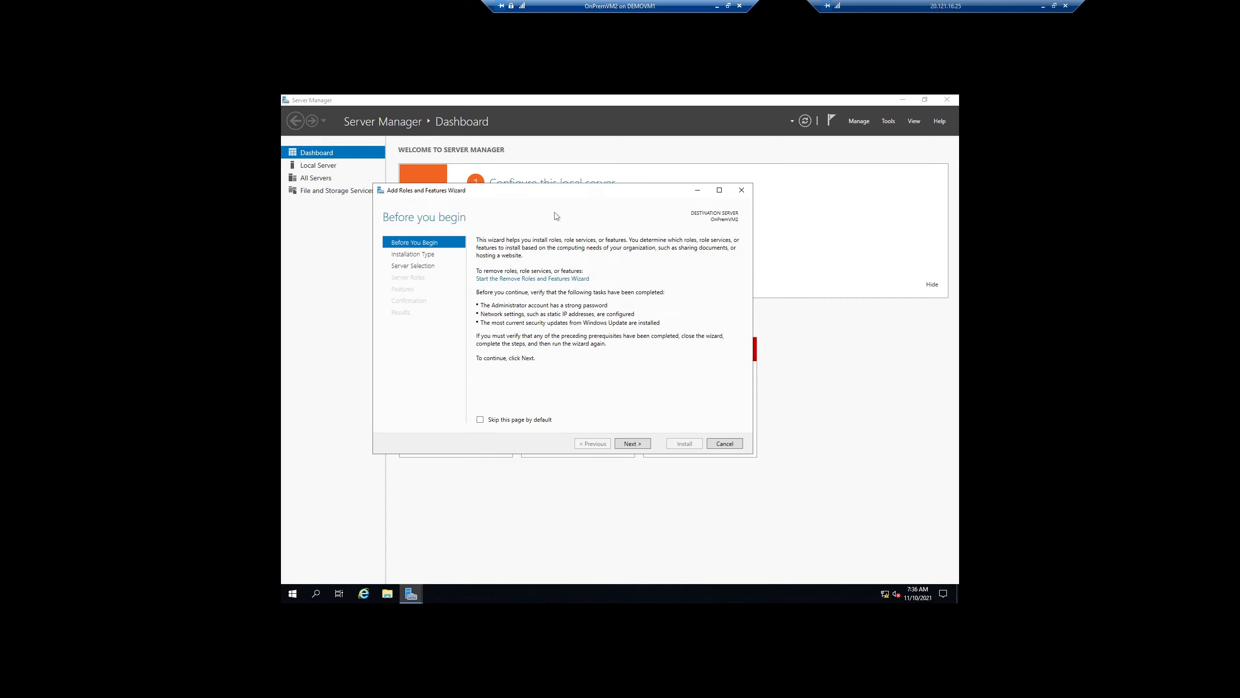
pyautogui.click(634, 446)
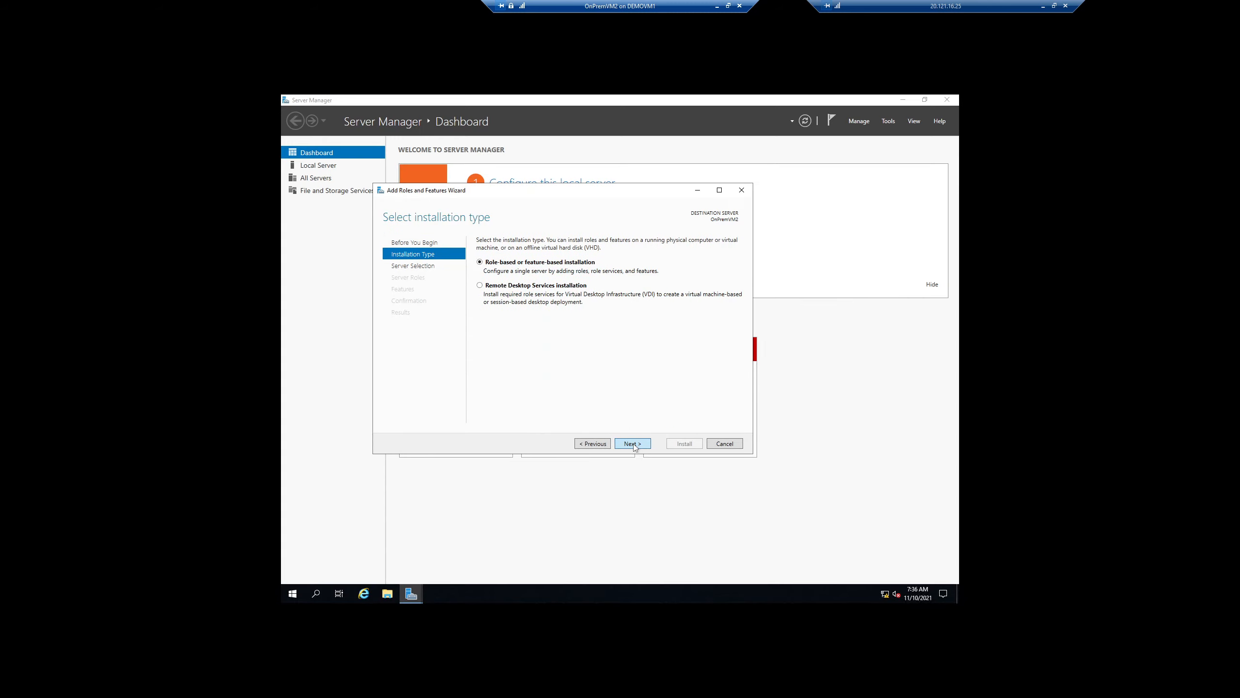
pyautogui.click(634, 446)
pyautogui.click(632, 445)
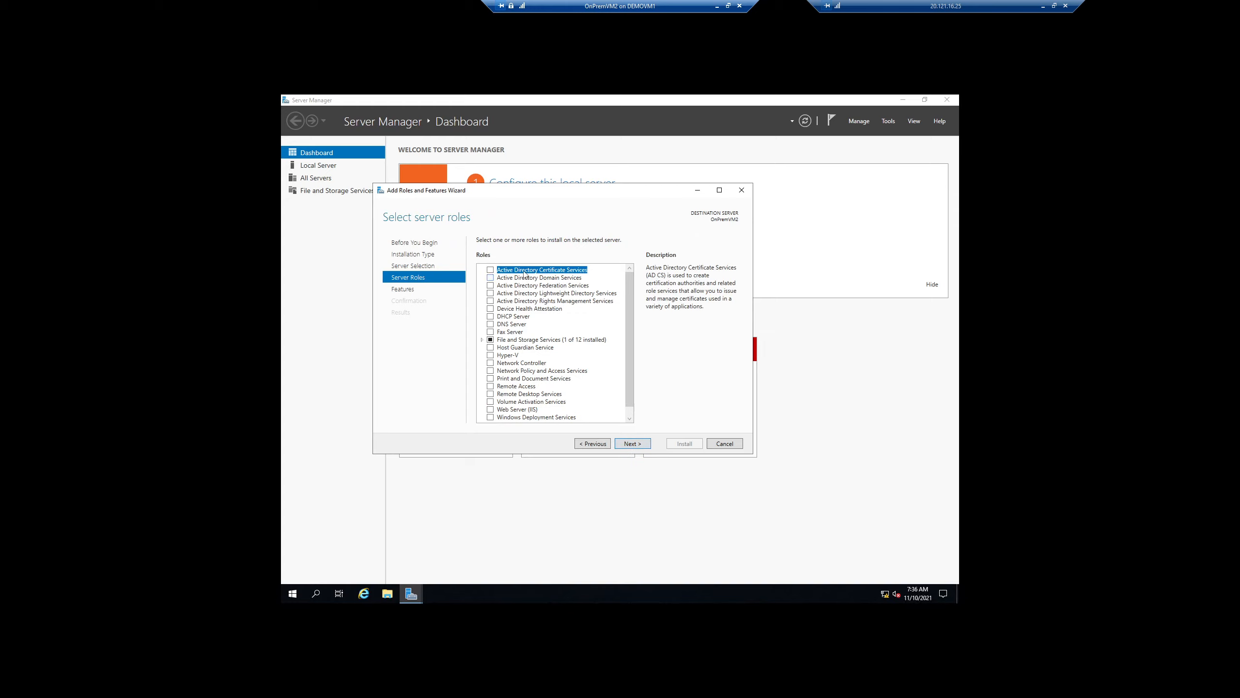
pyautogui.click(491, 279)
pyautogui.click(599, 408)
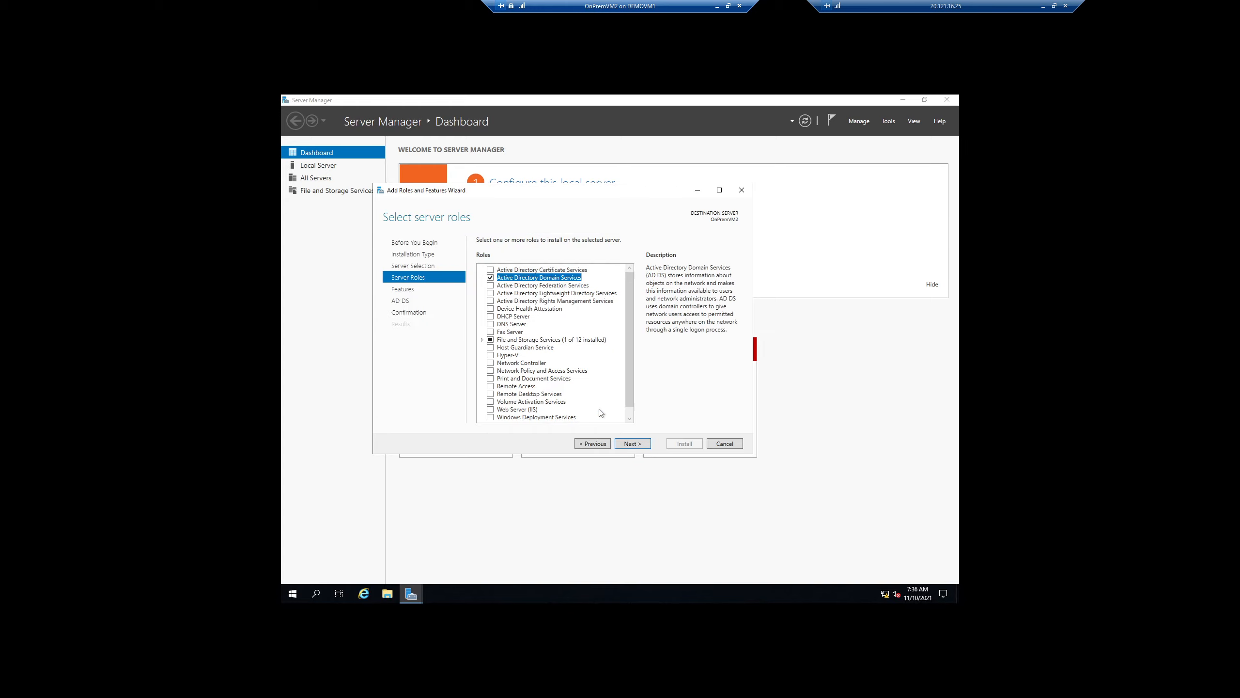
pyautogui.click(633, 444)
pyautogui.click(633, 444)
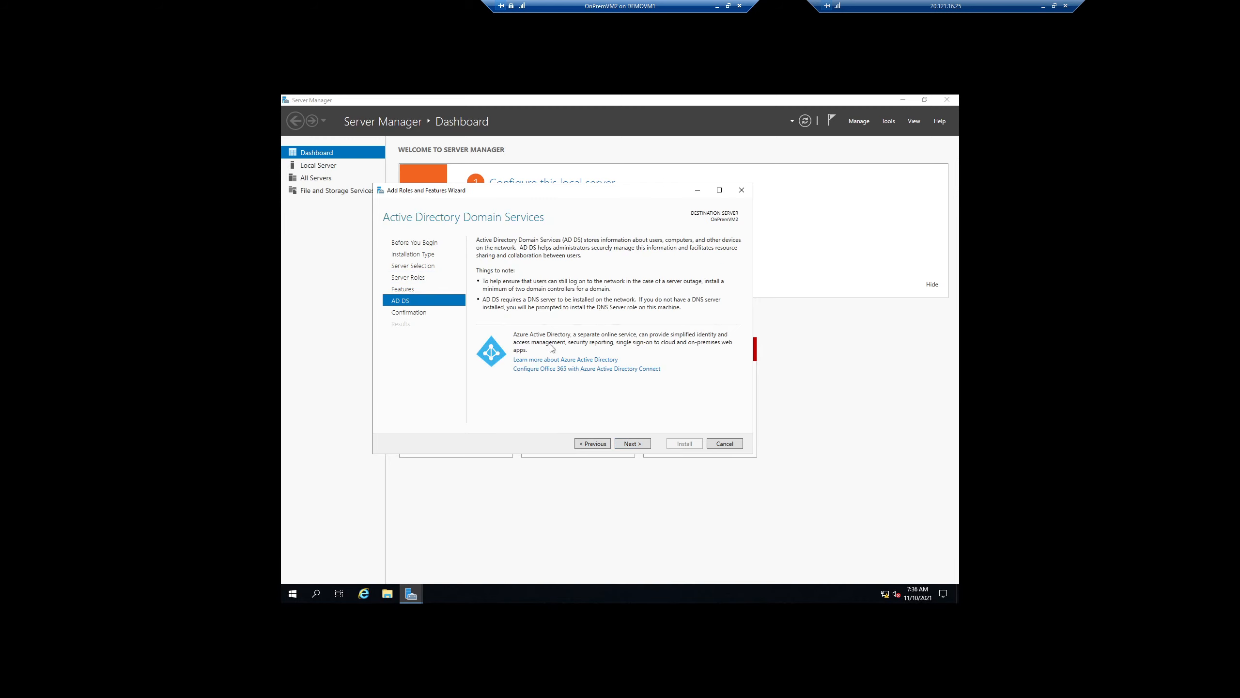
pyautogui.click(627, 444)
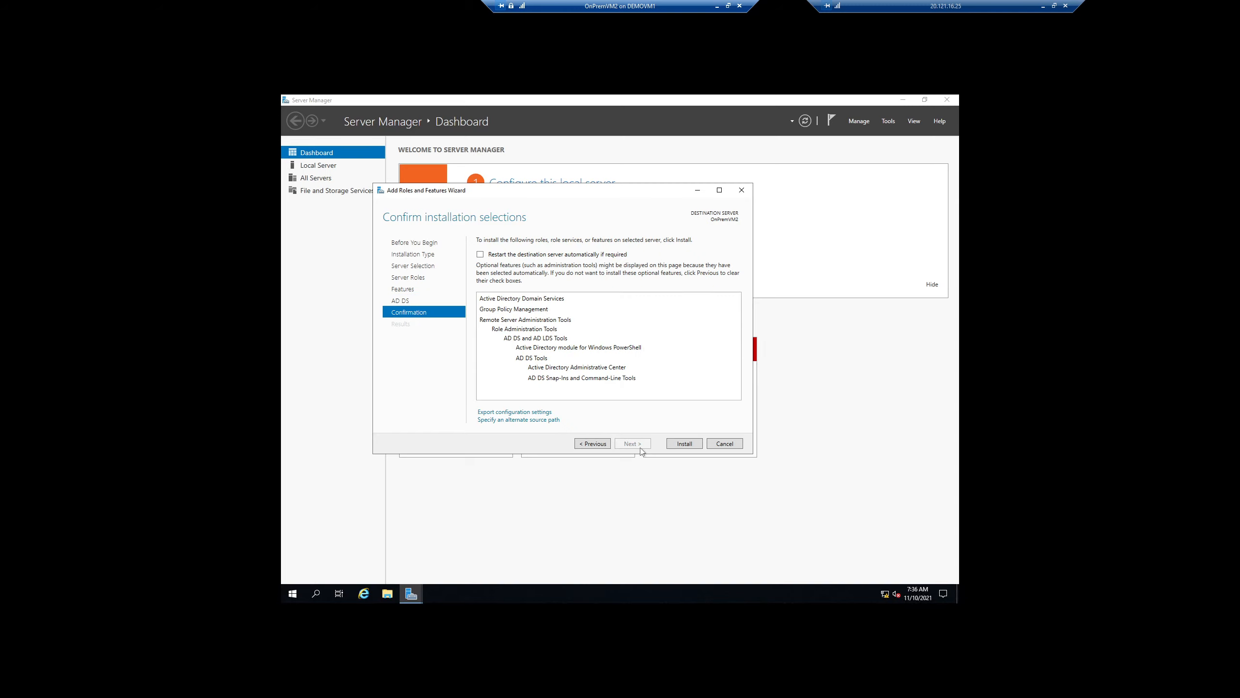
pyautogui.click(684, 443)
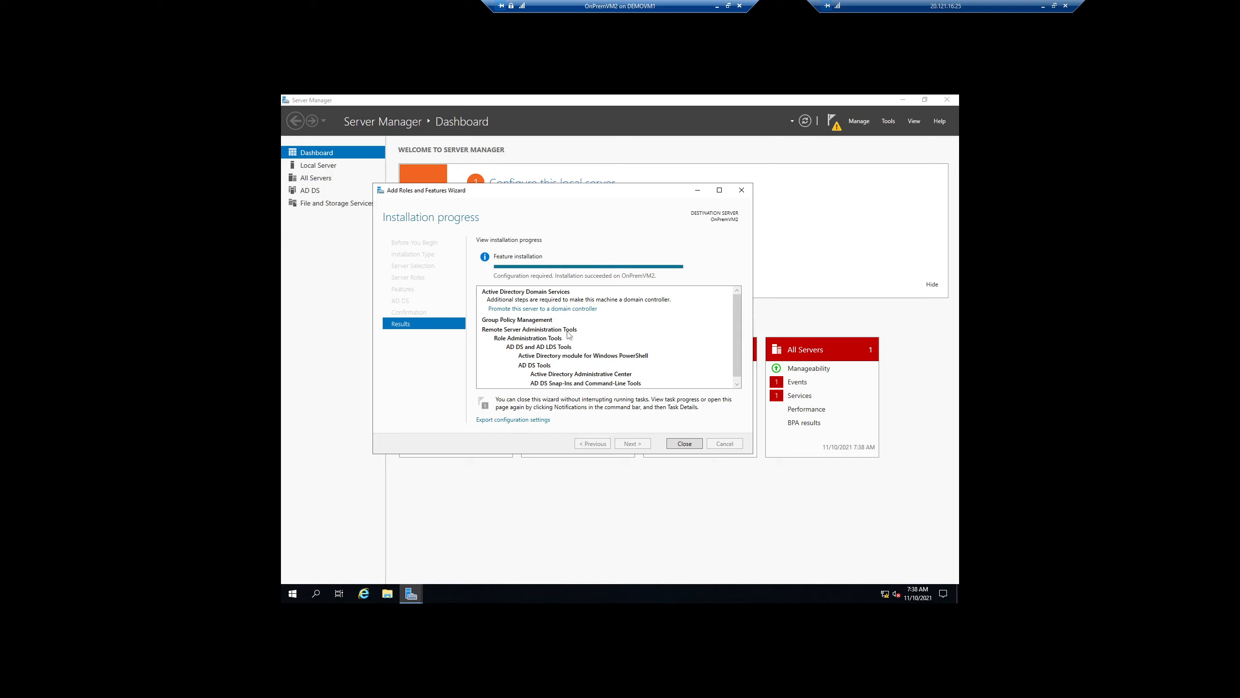
# - Start promoting the server to a domain controller, adding a new forest with the root domain name tutorial.com
pyautogui.click(542, 308)
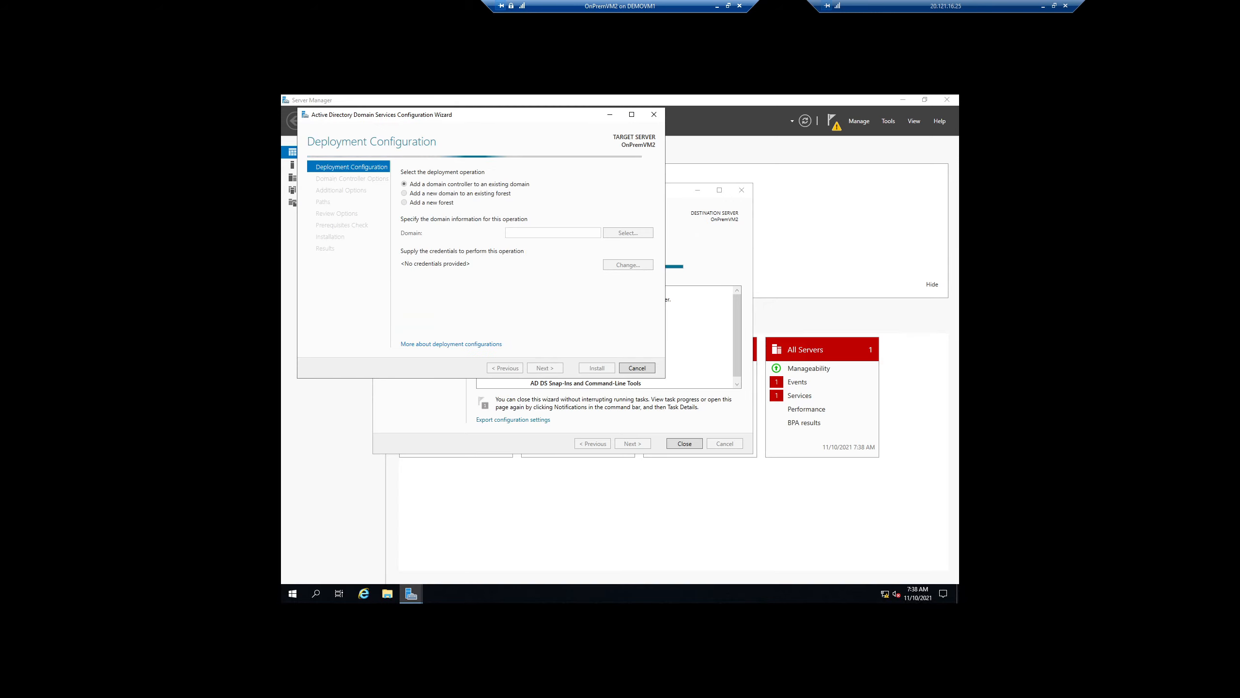
pyautogui.click(631, 115)
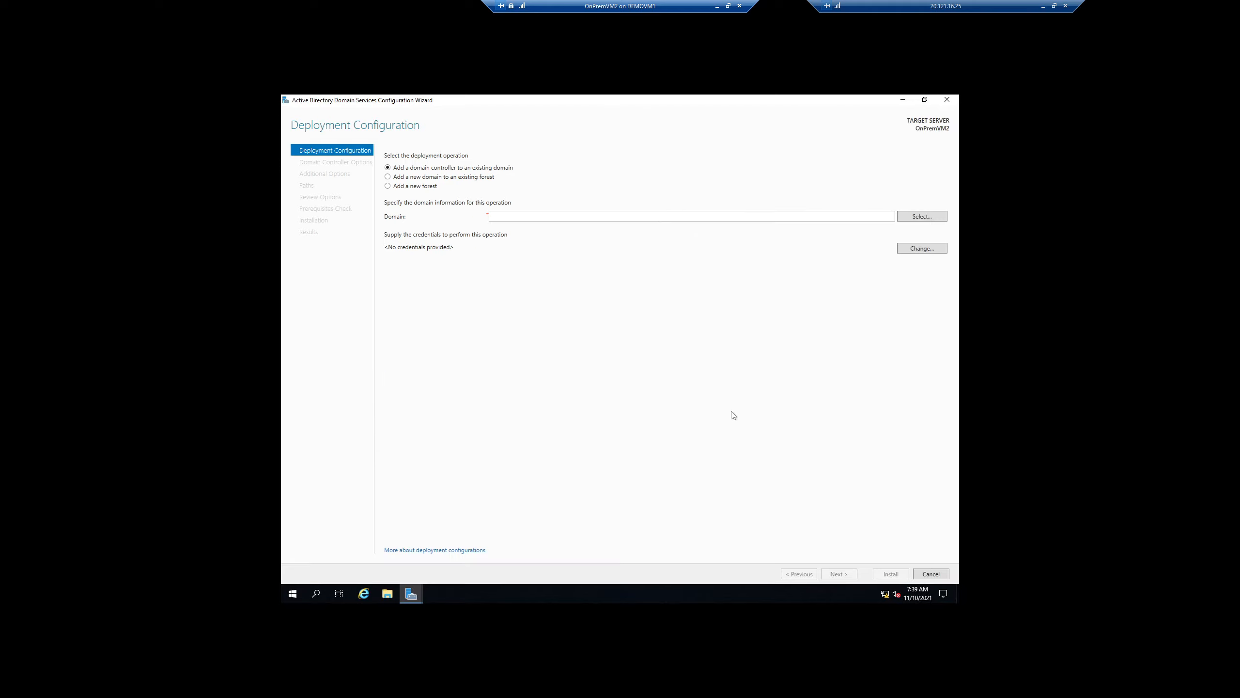
pyautogui.click(404, 186)
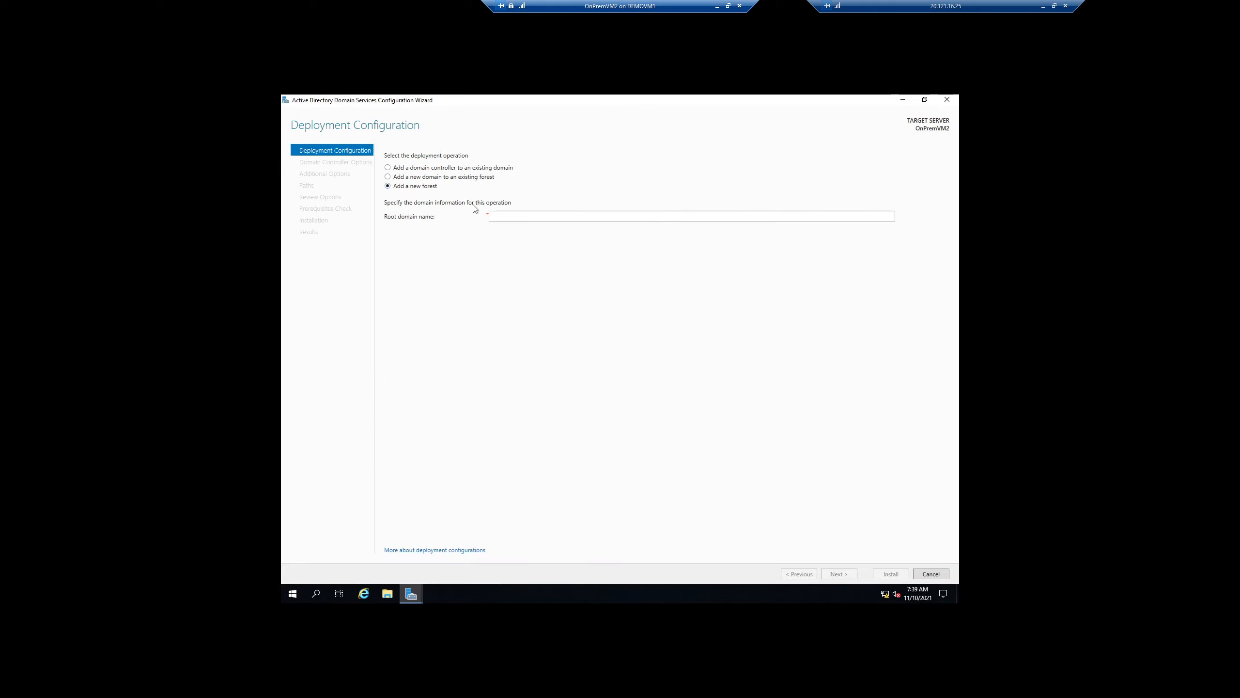
pyautogui.click(525, 216)
pyautogui.write('p')
pyautogui.press('BackSpace')
pyautogui.press('BackSpace')
pyautogui.press('BackSpace')
pyautogui.press('BackSpace')
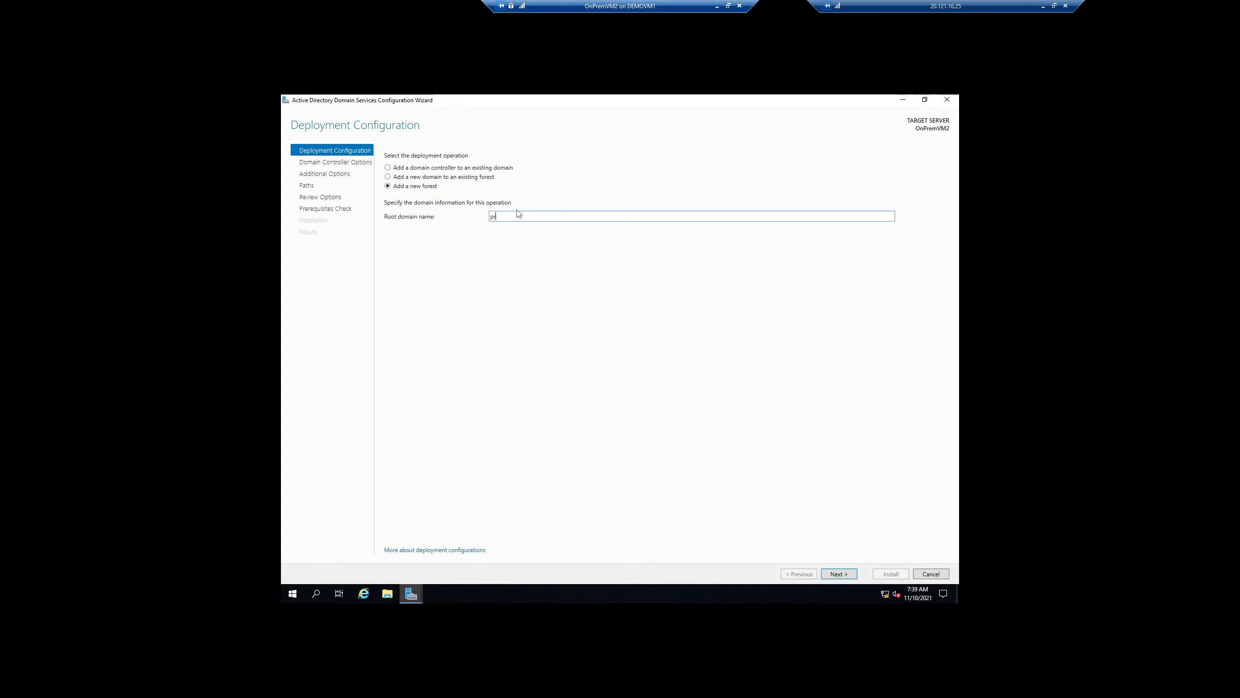
pyautogui.write('tutorial.com')
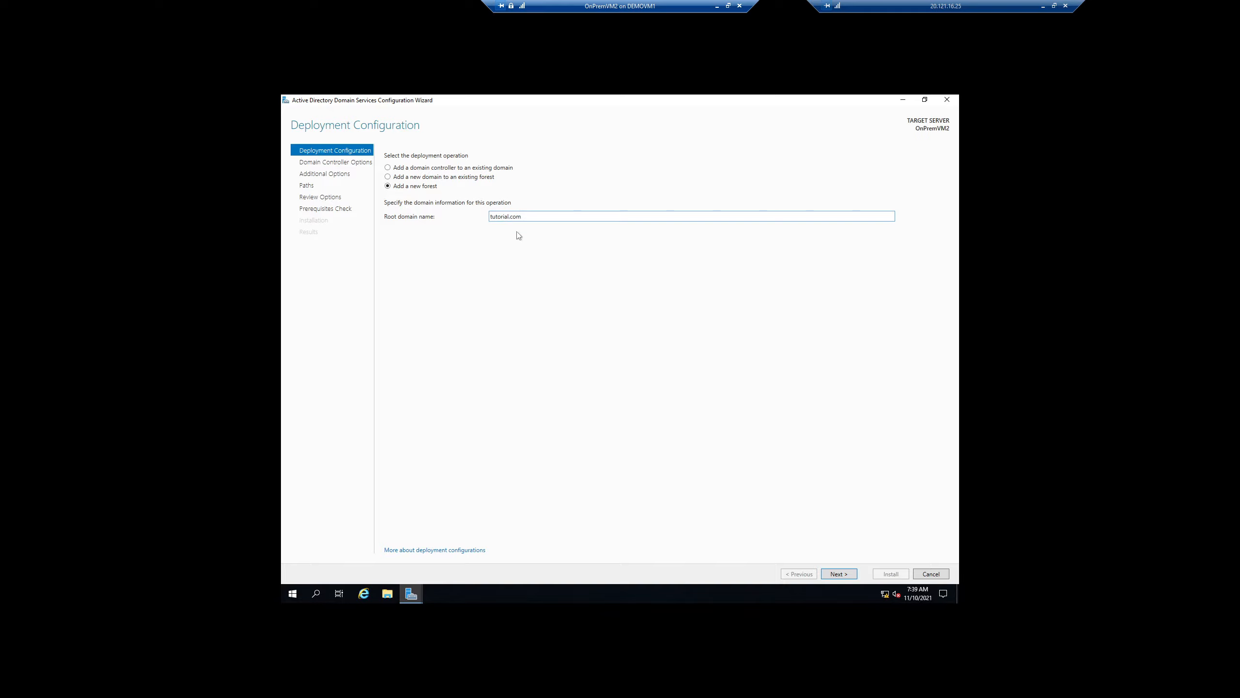
pyautogui.click(839, 574)
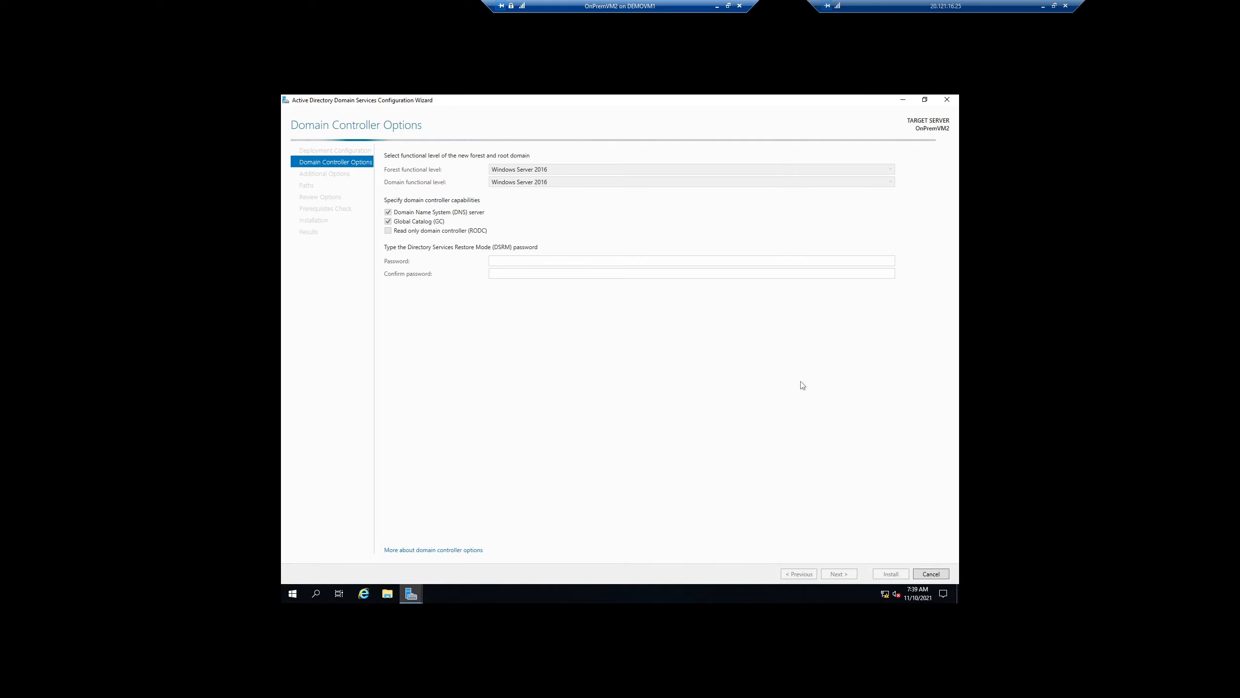
# - Keep the Windows Server 2016 functional levels and default domain controller capabilities, and enter and confirm the Directory Services Restore Mode password
pyautogui.click(527, 172)
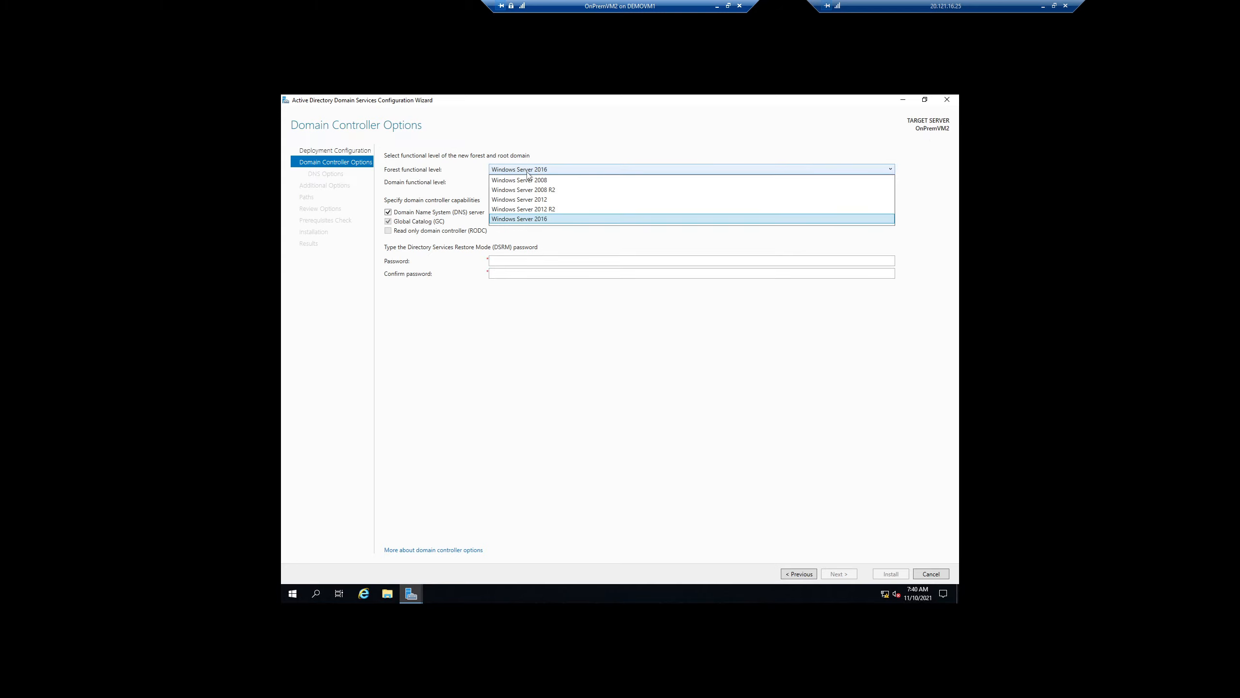
pyautogui.click(570, 238)
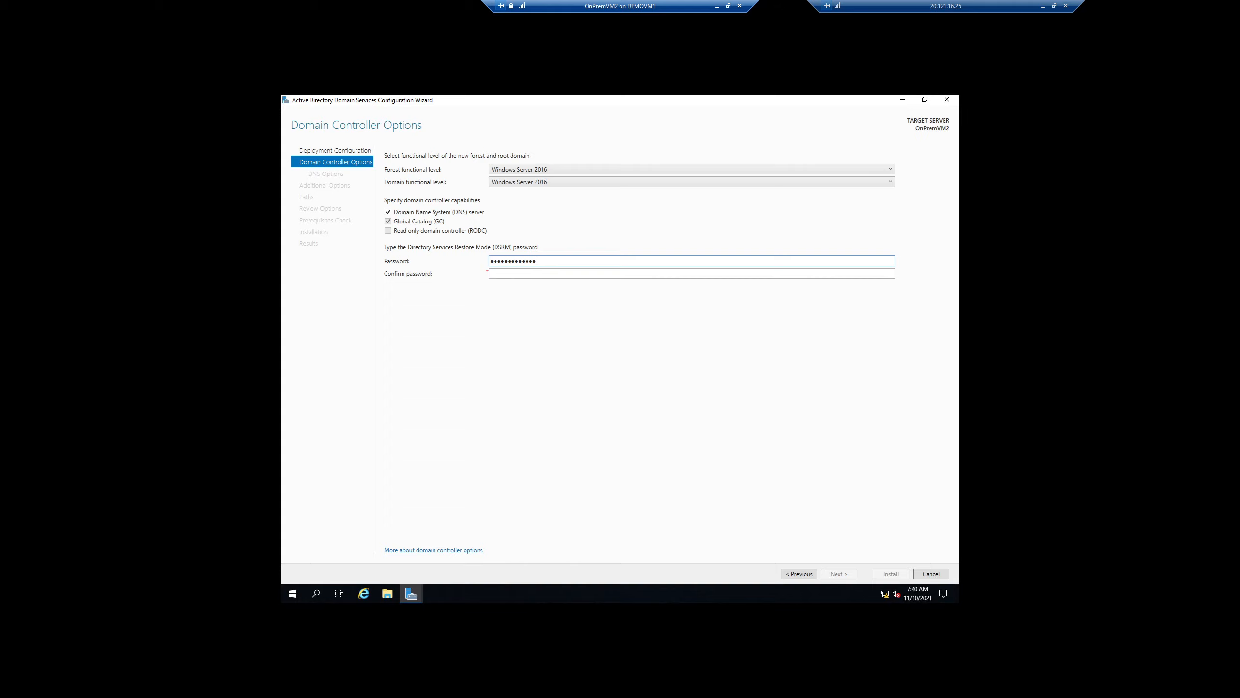
pyautogui.press('Tab')
pyautogui.write('•••••••••••••••')
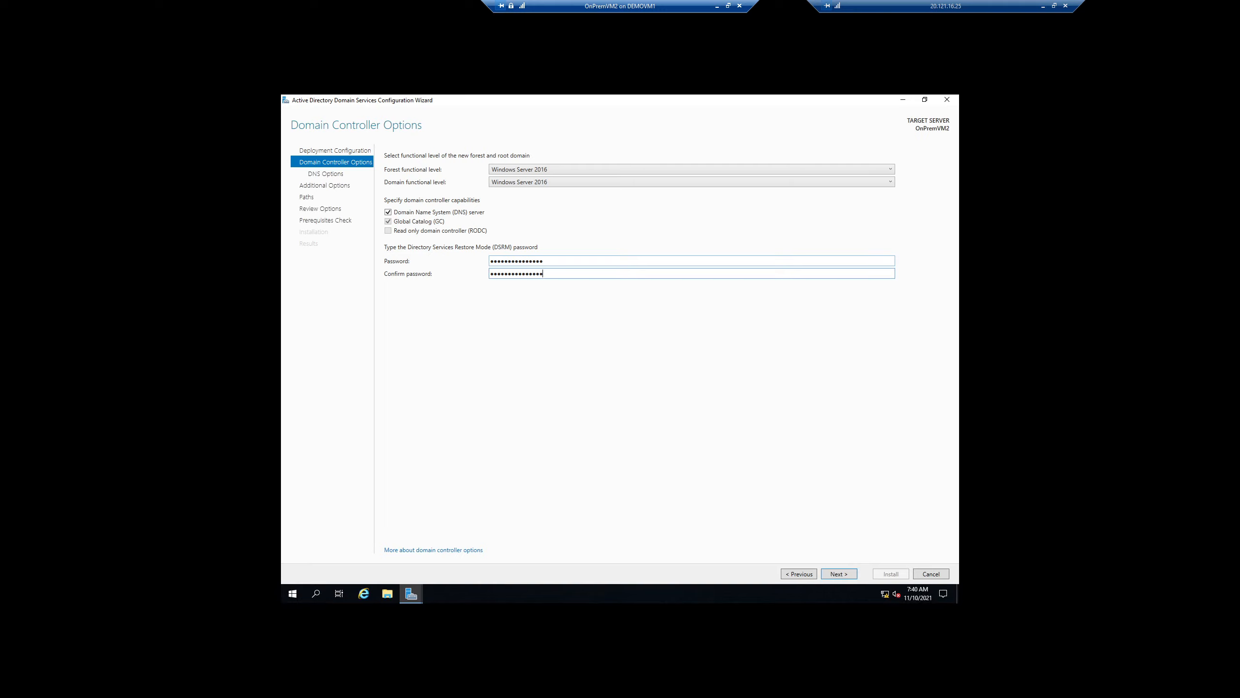
pyautogui.click(837, 574)
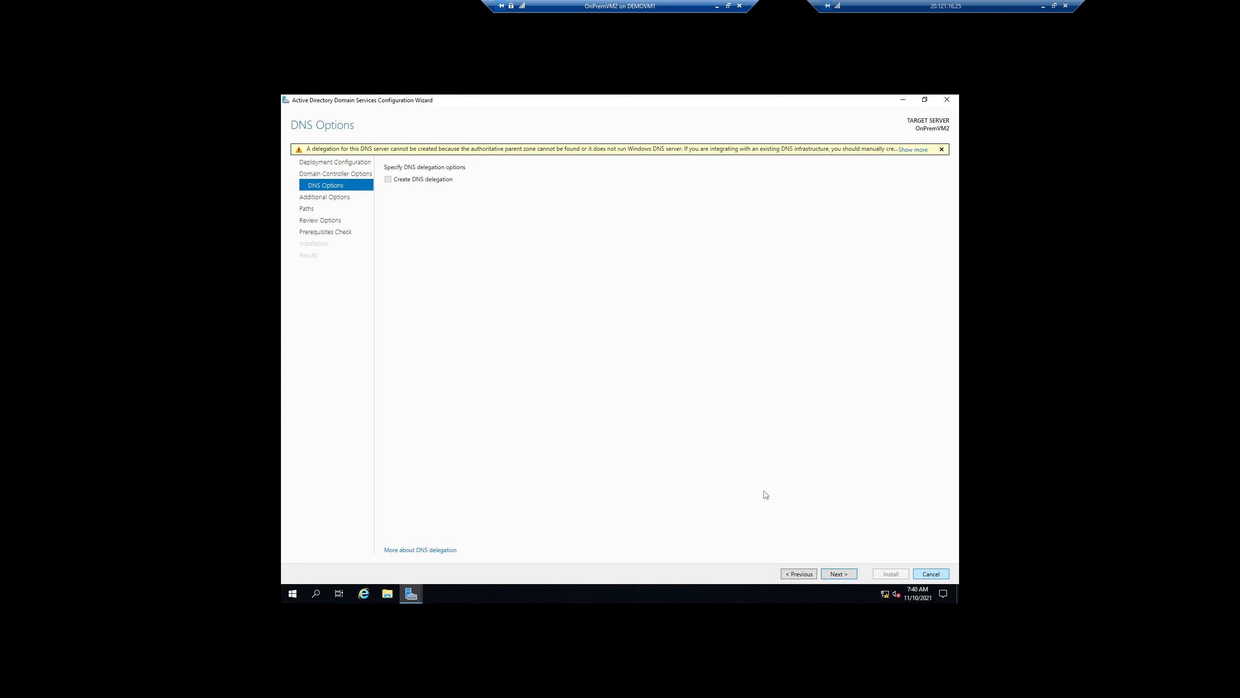
# - Accept the configuration without DNS delegation, with the NetBIOS name TUTORIAL and the default database, log and SYSVOL folders
pyautogui.click(845, 575)
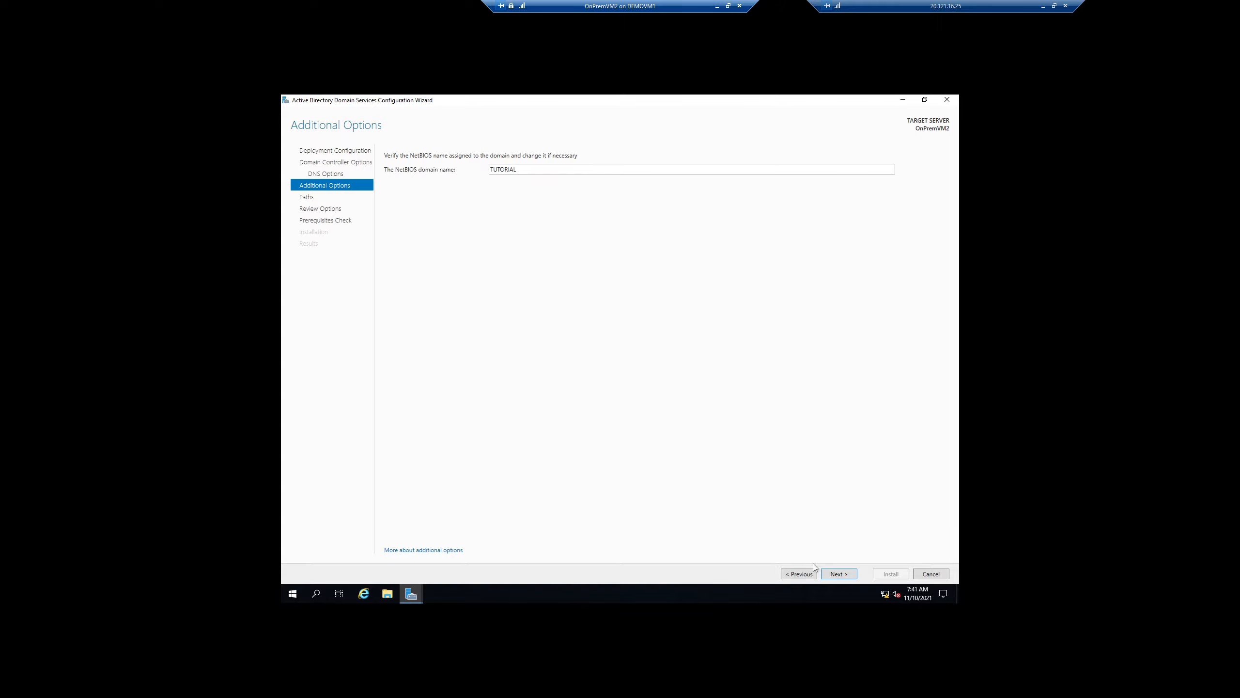
pyautogui.click(833, 574)
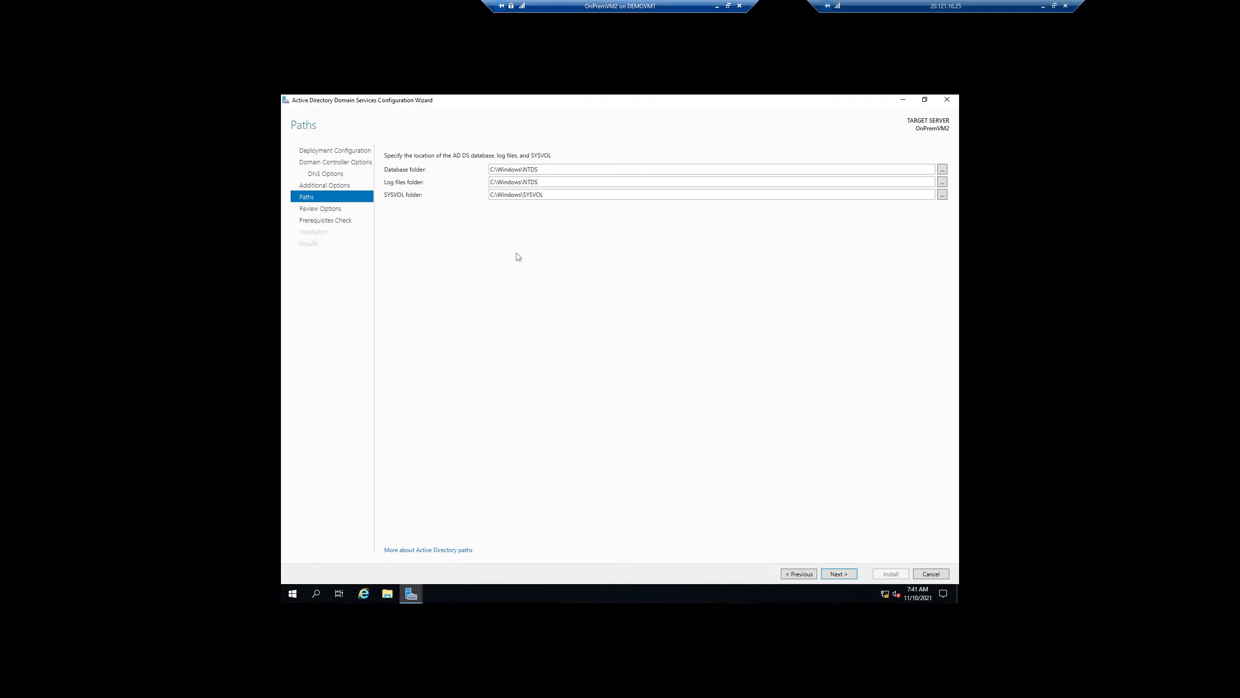
pyautogui.click(838, 573)
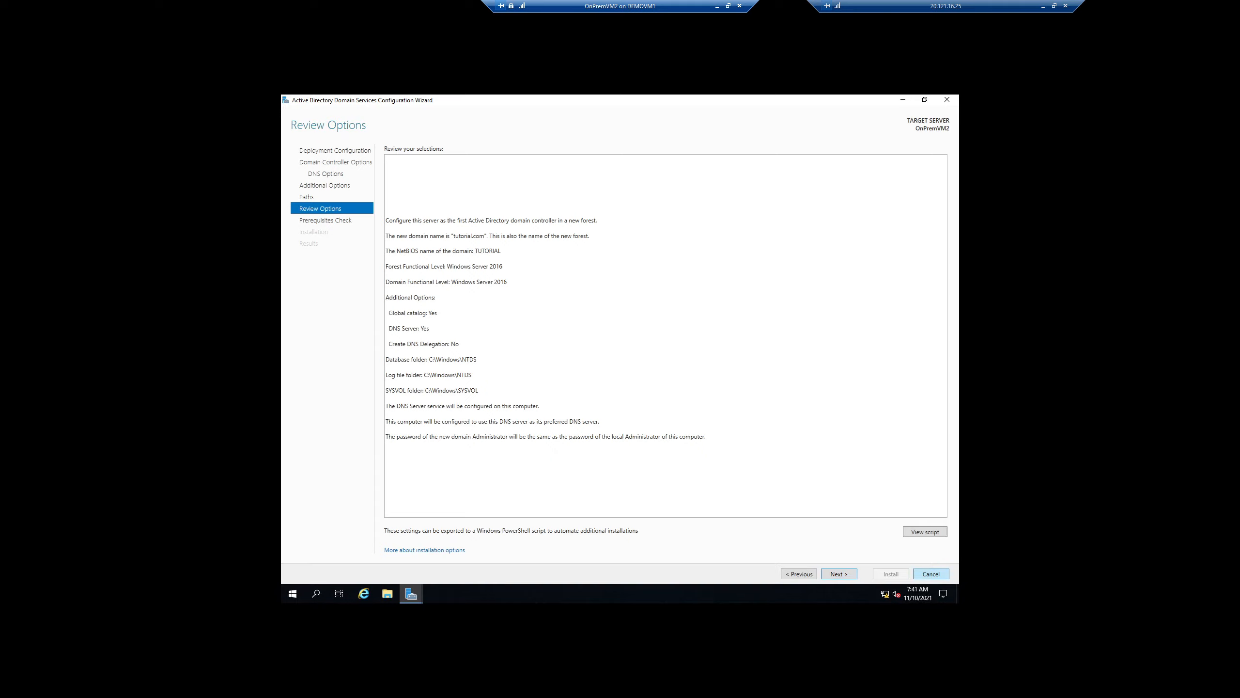
# - View the generated PowerShell deployment script, then run the prerequisites check and install the domain controller configuration
pyautogui.click(923, 533)
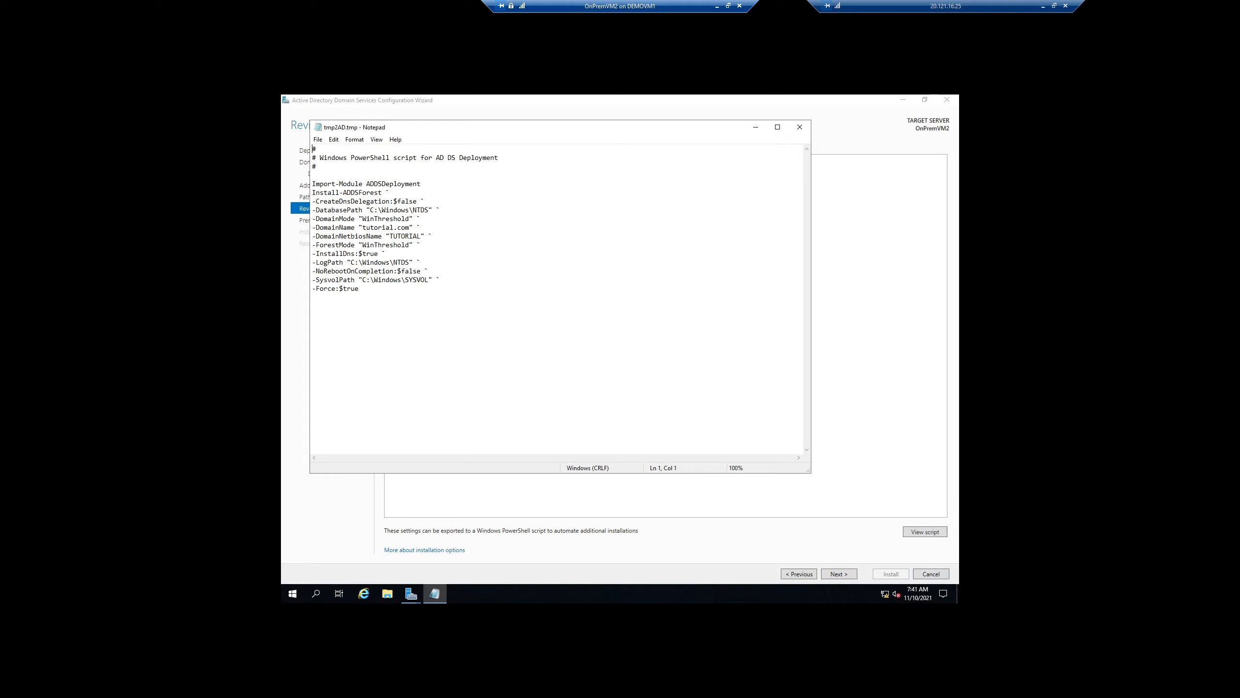
pyautogui.click(799, 127)
pyautogui.click(839, 573)
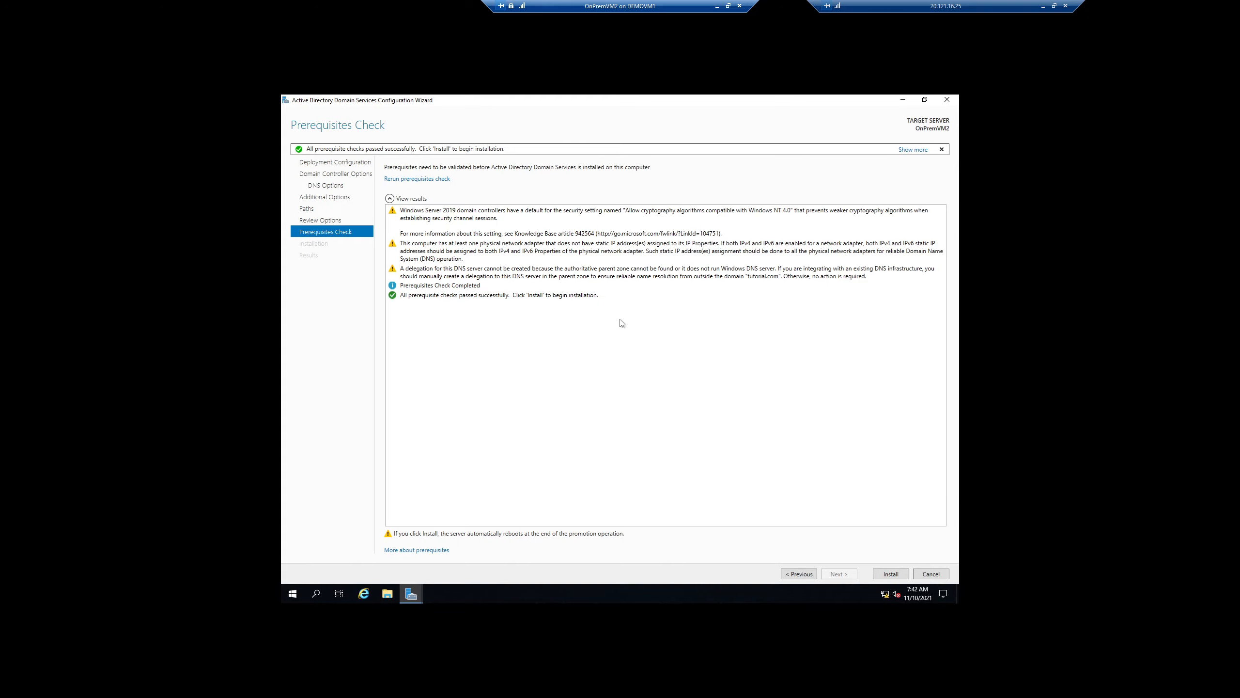
pyautogui.click(889, 573)
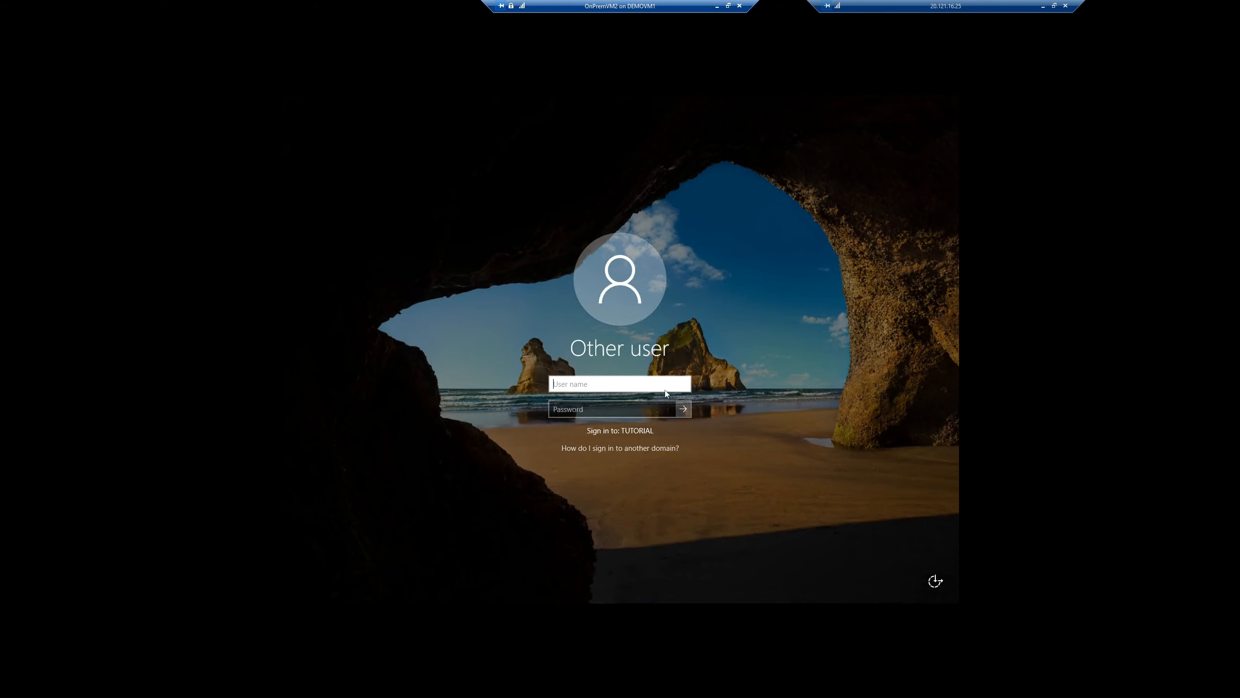
# - Sign in to the TUTORIAL domain on the restarted server with the account's user name and password
pyautogui.write('davi')
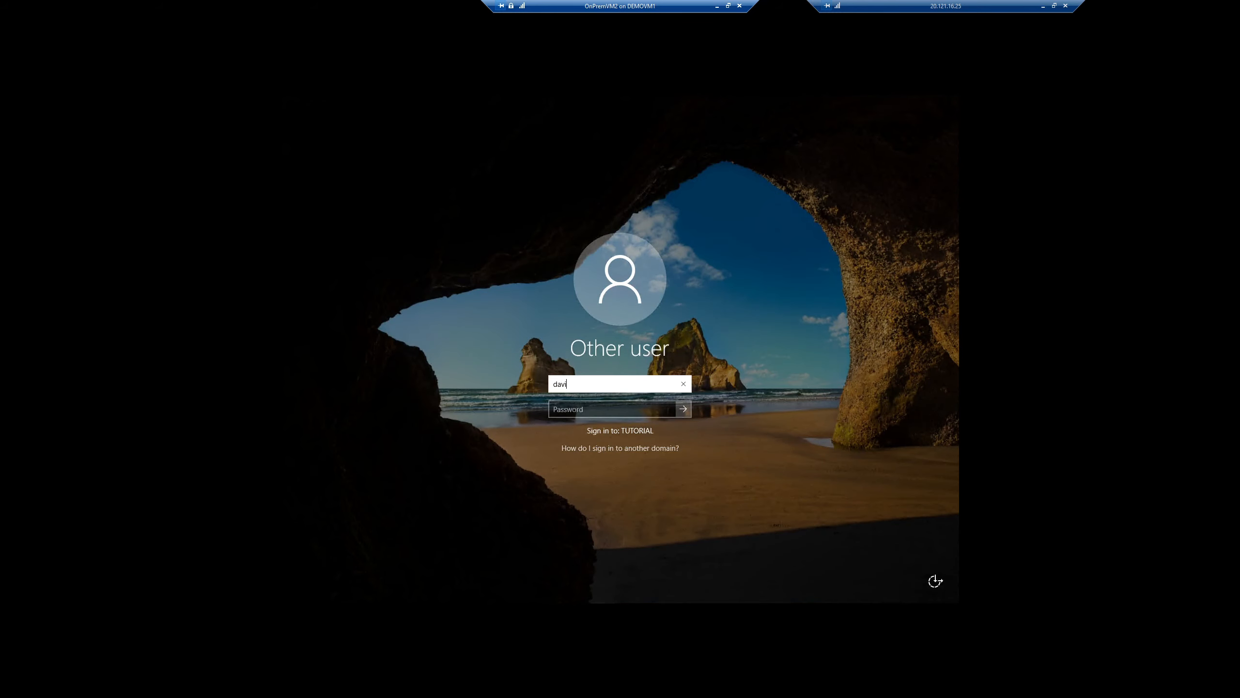
pyautogui.write('d')
pyautogui.press('Tab')
pyautogui.write('•••')
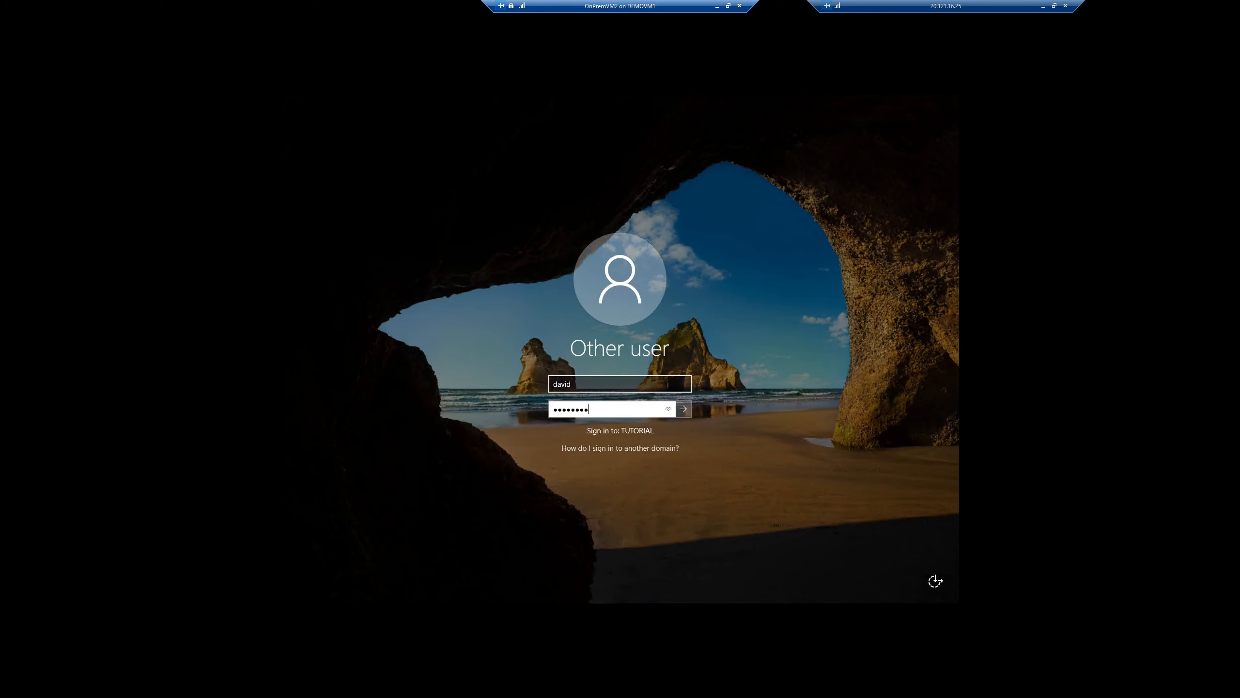
pyautogui.press('Return')
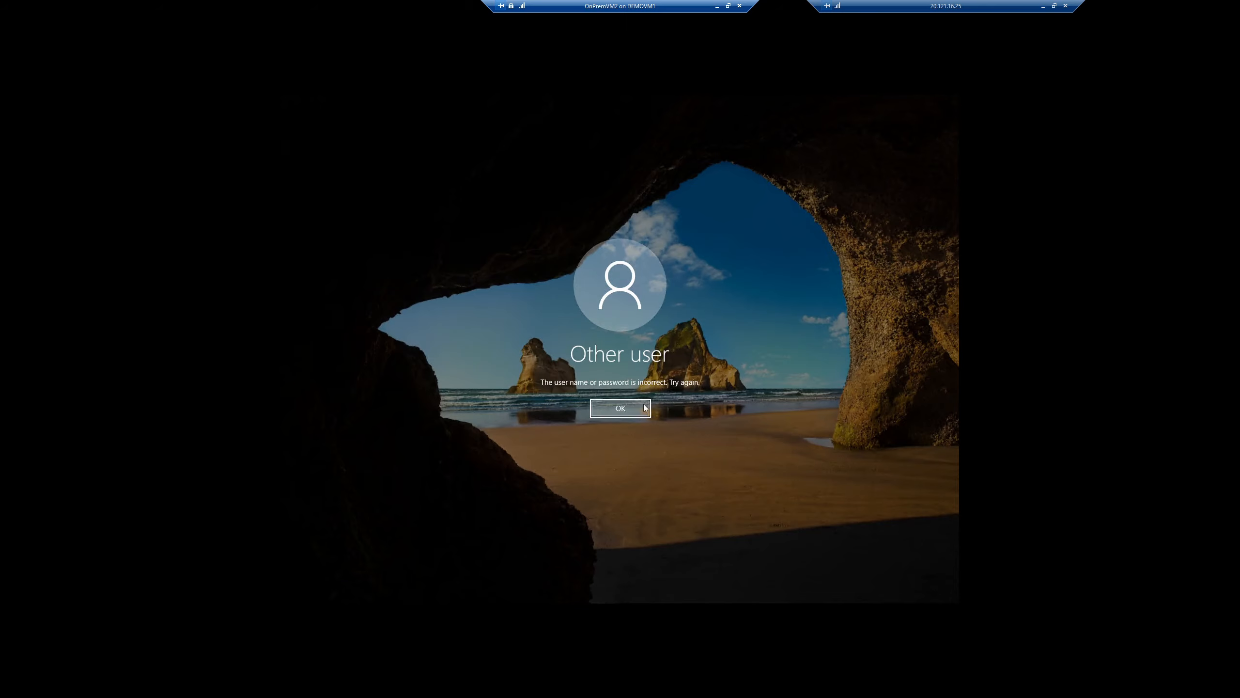
pyautogui.click(590, 388)
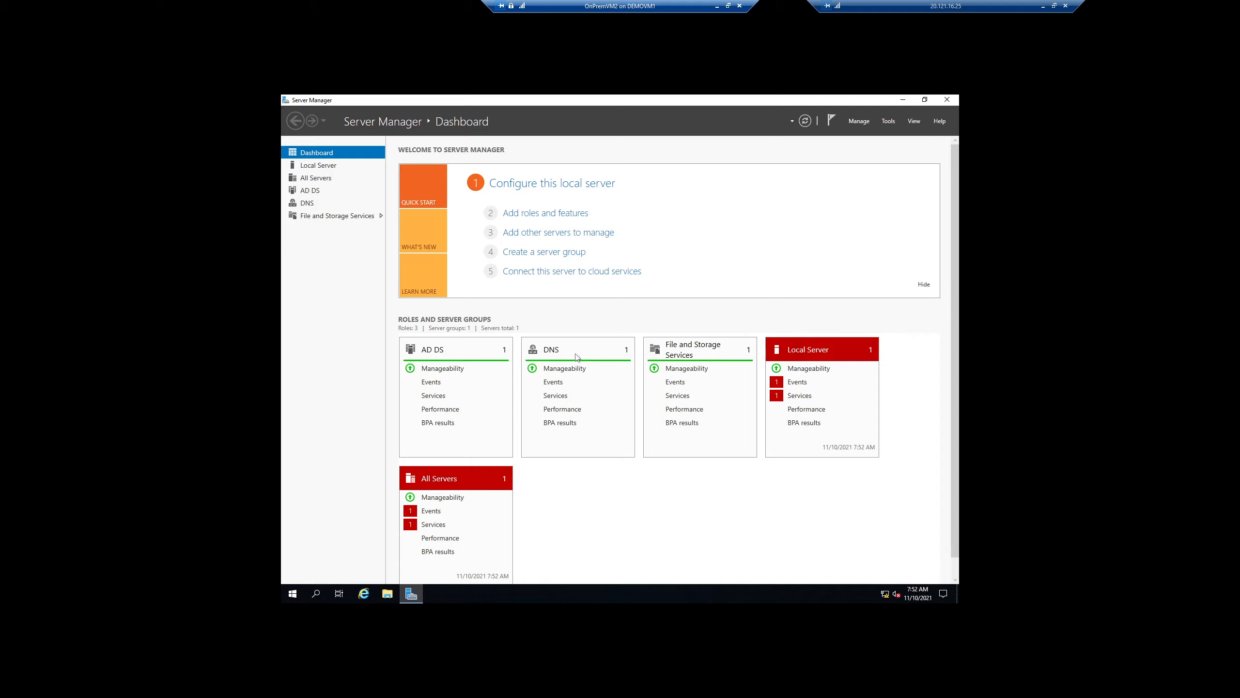
# - Open the AD DS server overview and launch Active Directory Users and Computers in a maximized window
pyautogui.click(312, 192)
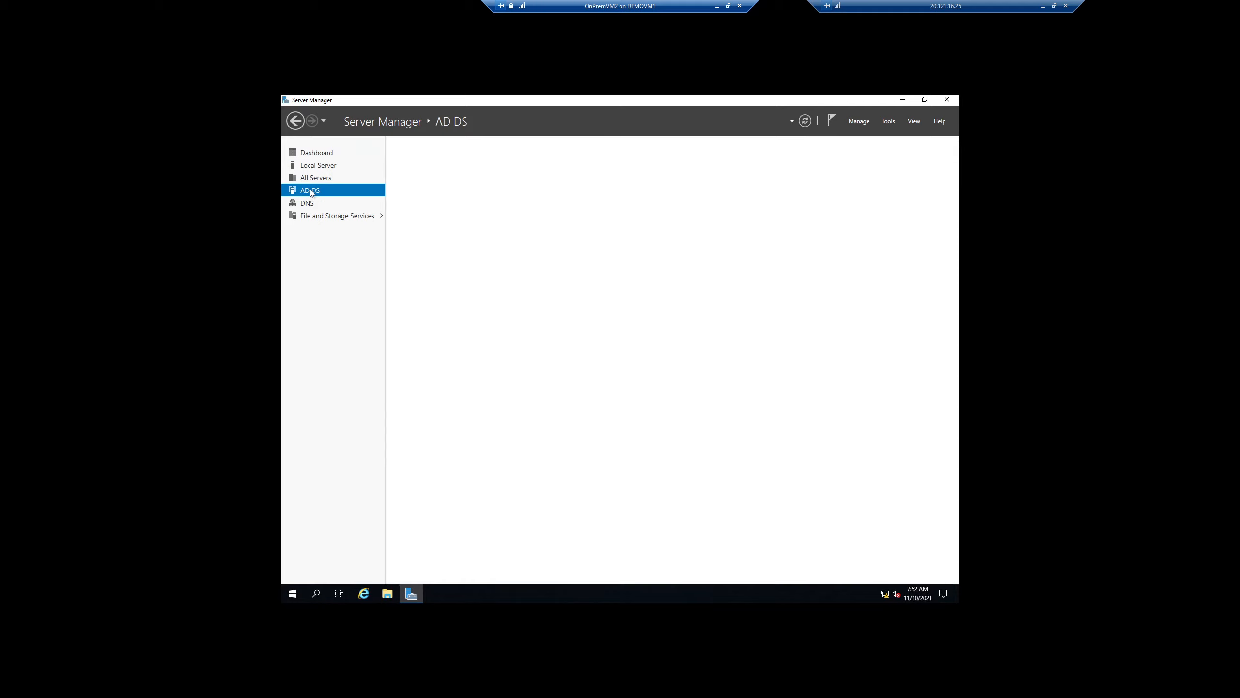
pyautogui.click(886, 120)
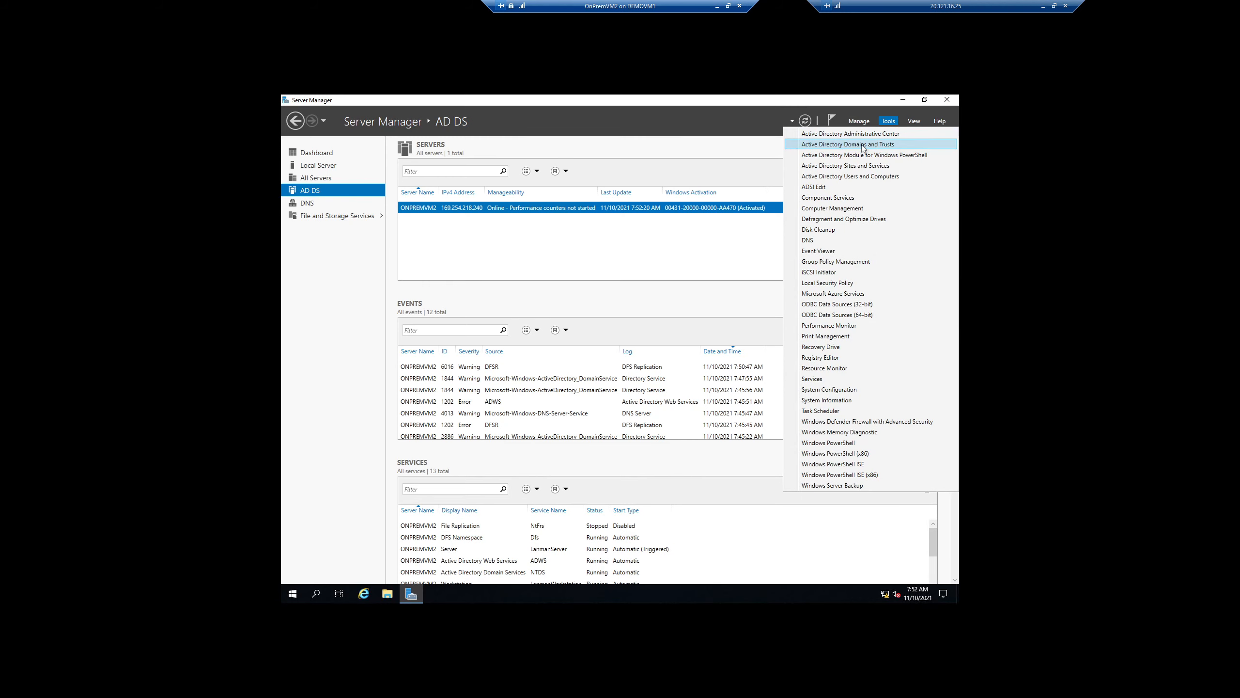
pyautogui.click(847, 174)
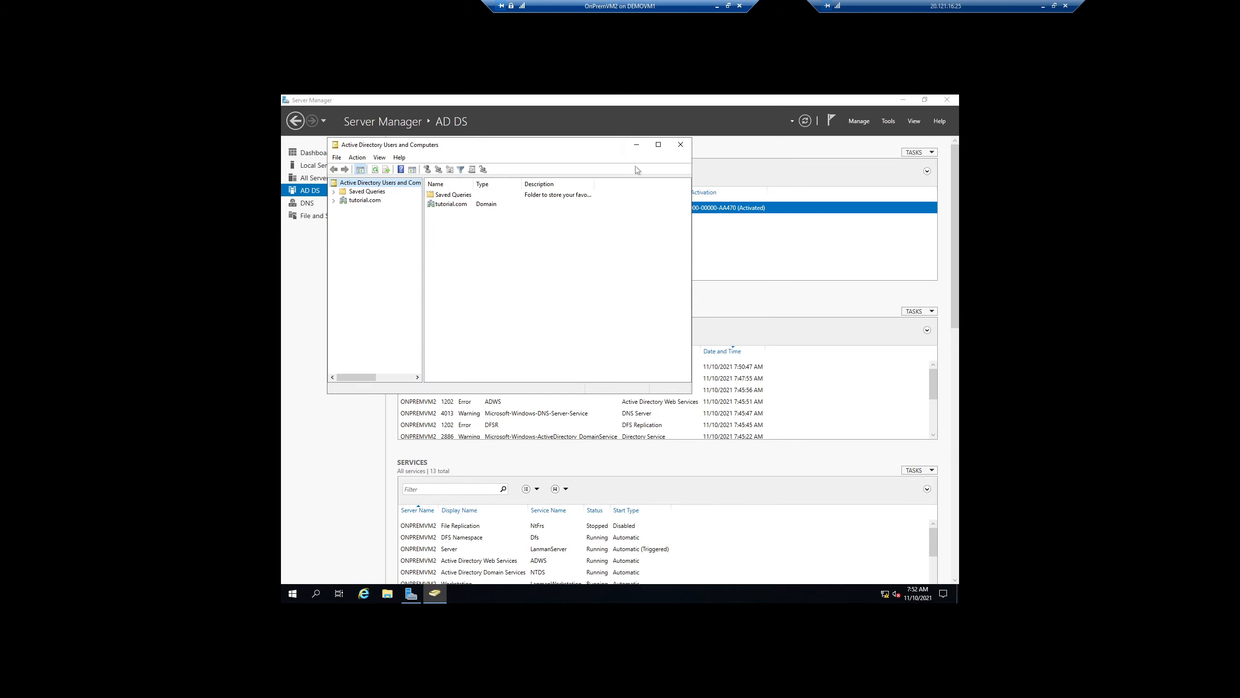
pyautogui.click(658, 144)
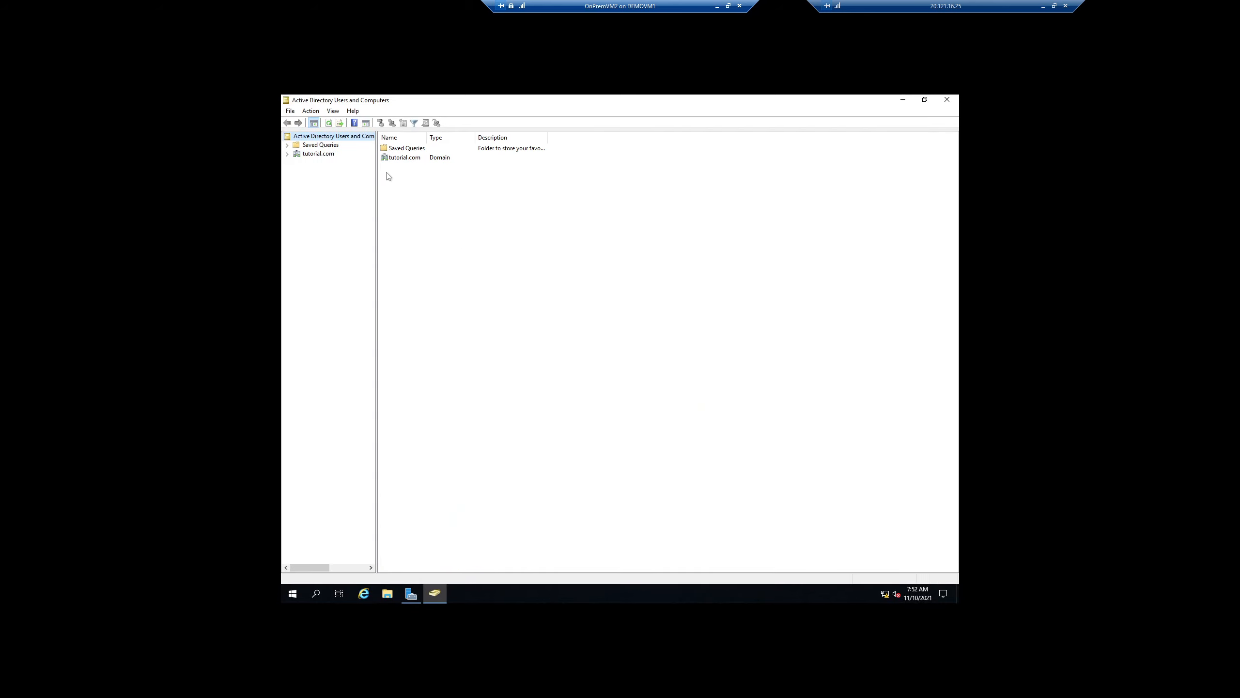
# - Examine the Users and Domain Controllers containers of tutorial.com, then minimize Active Directory Users and Computers
pyautogui.click(287, 154)
pyautogui.click(316, 206)
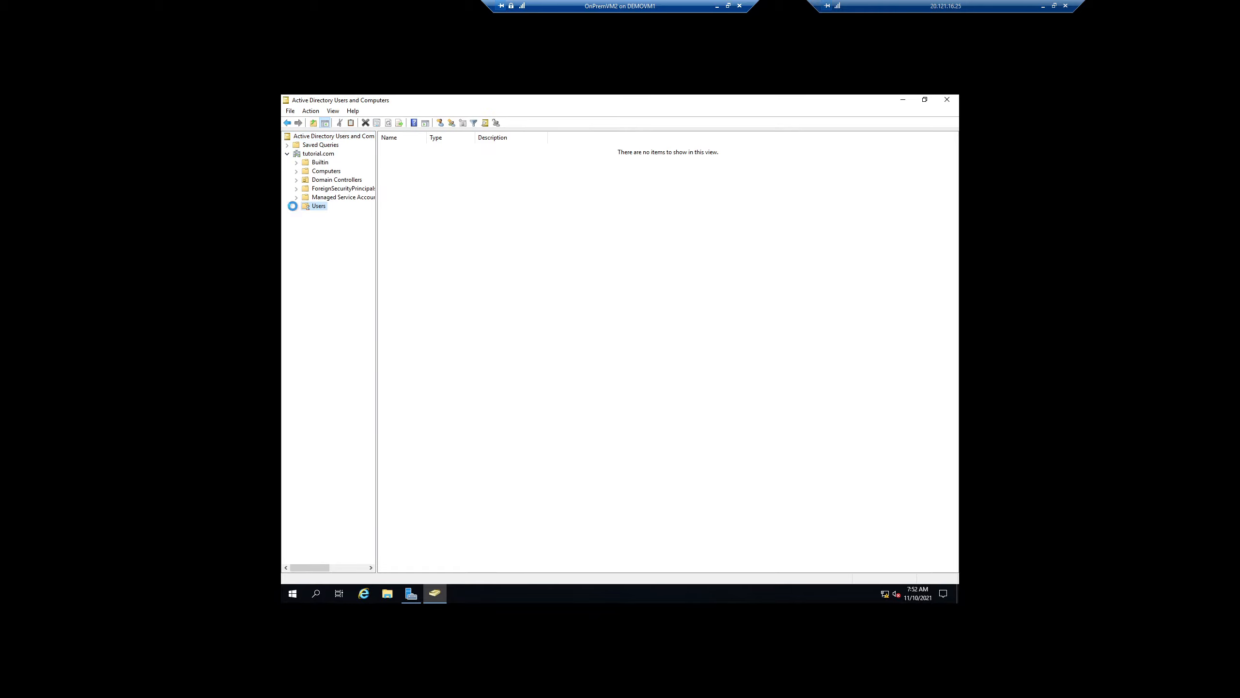
pyautogui.click(401, 157)
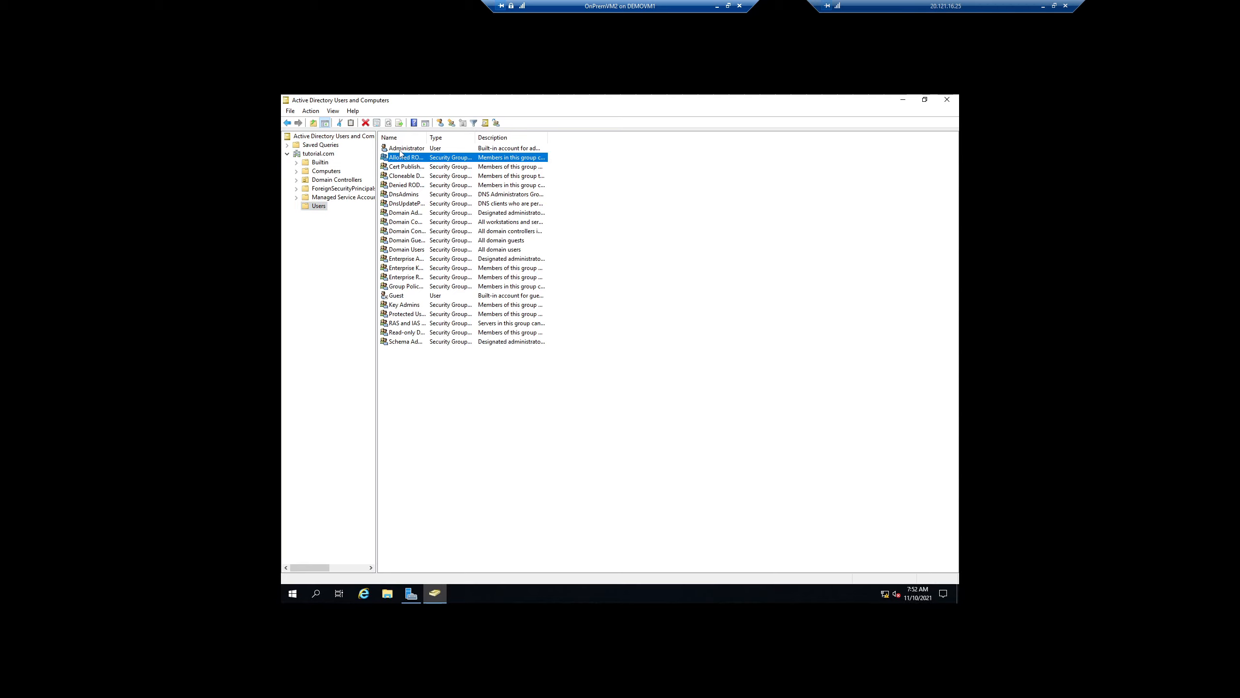
pyautogui.click(401, 150)
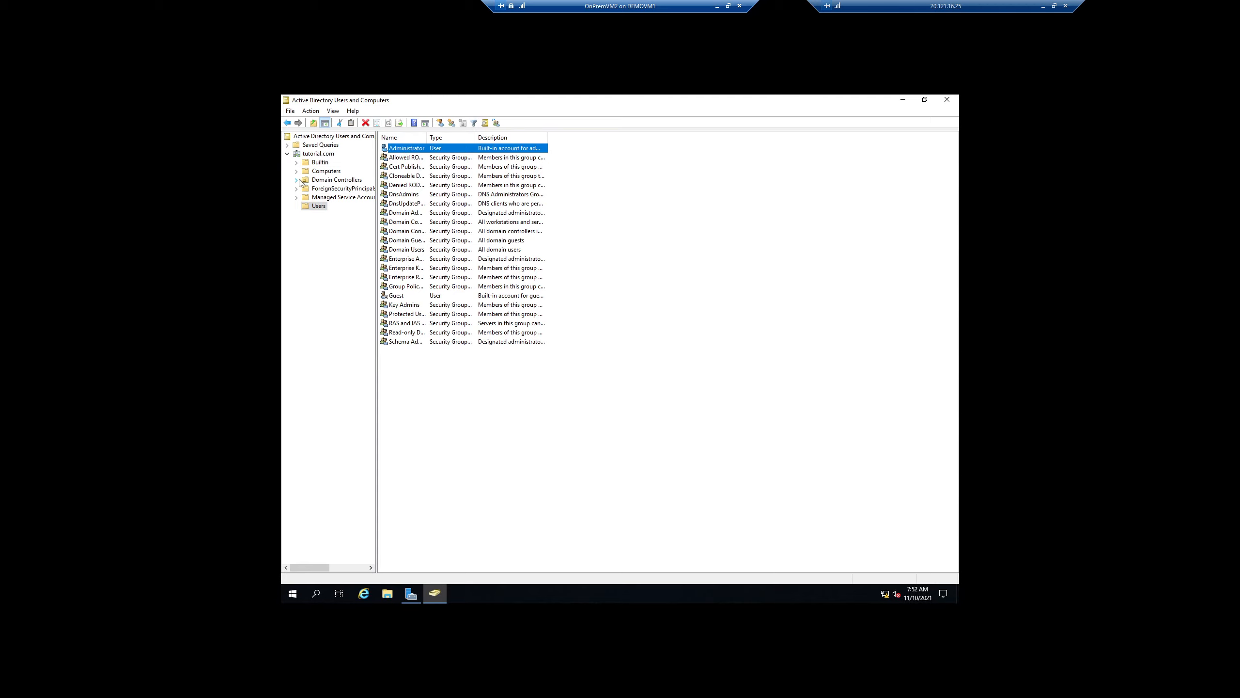
pyautogui.click(322, 180)
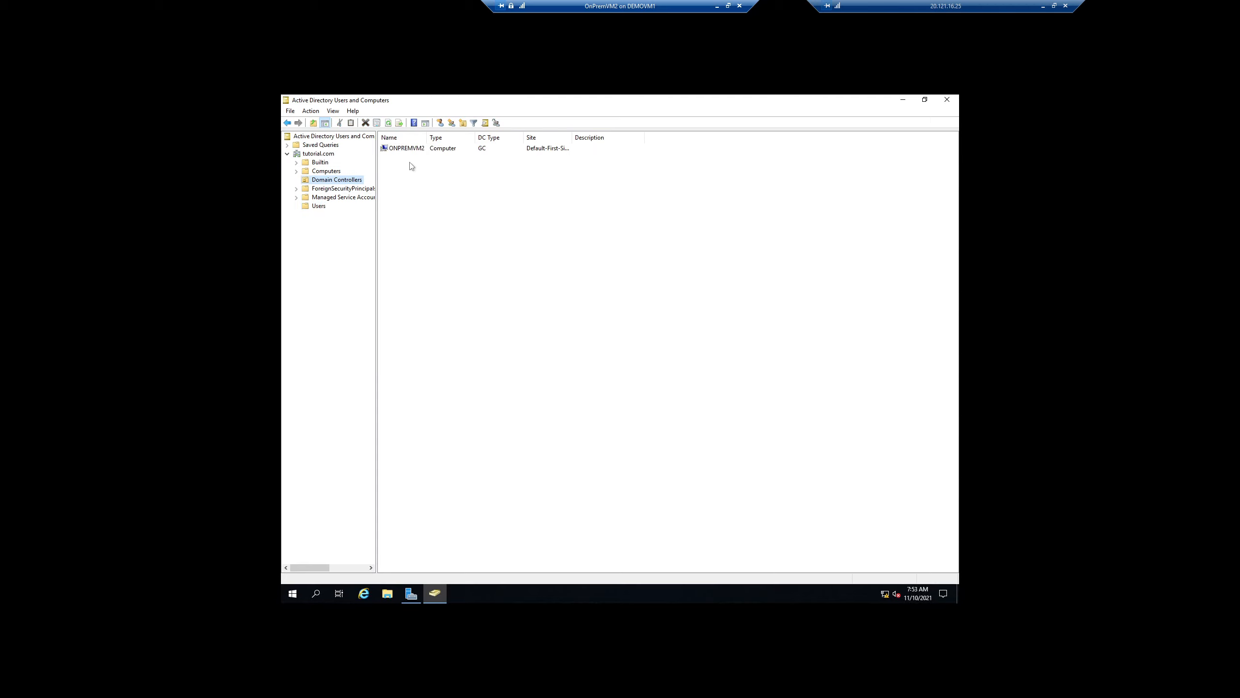
pyautogui.click(416, 150)
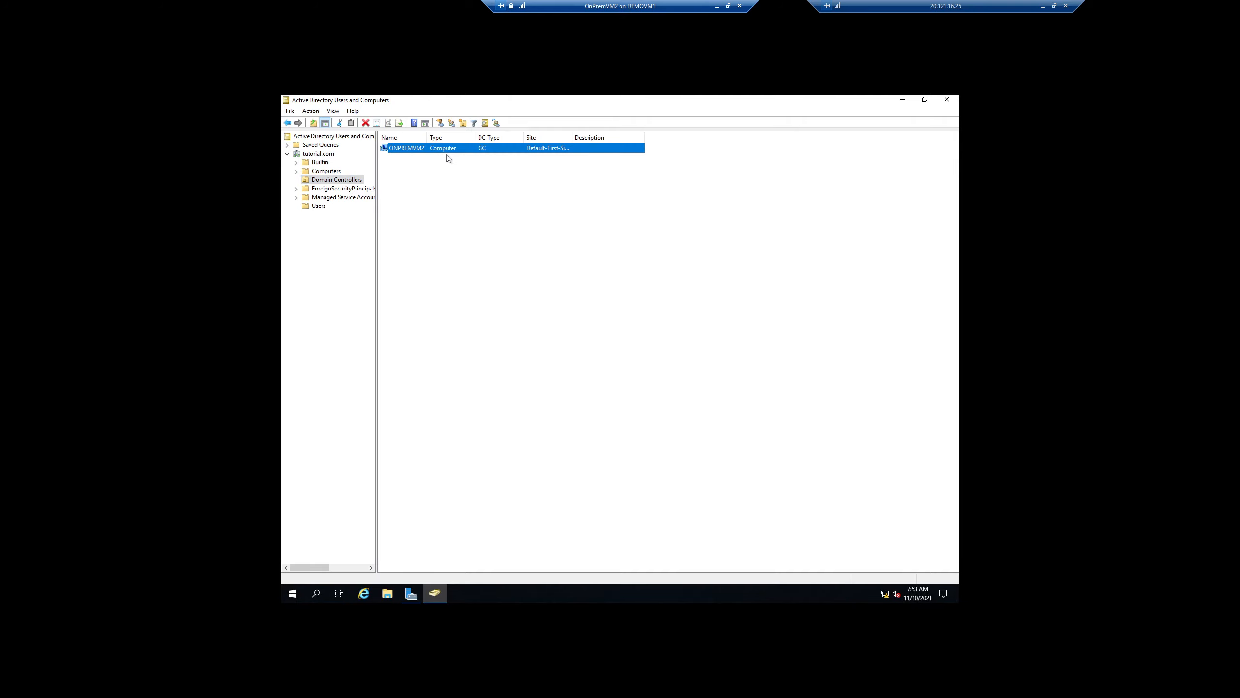
pyautogui.click(902, 101)
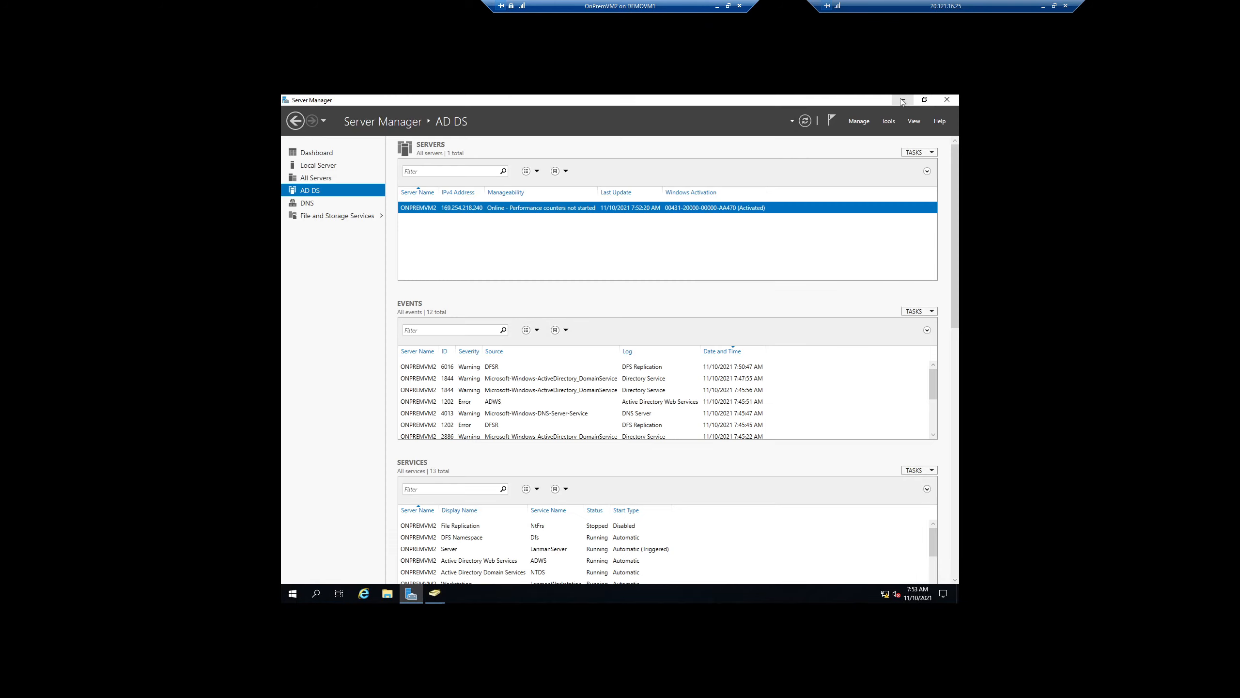